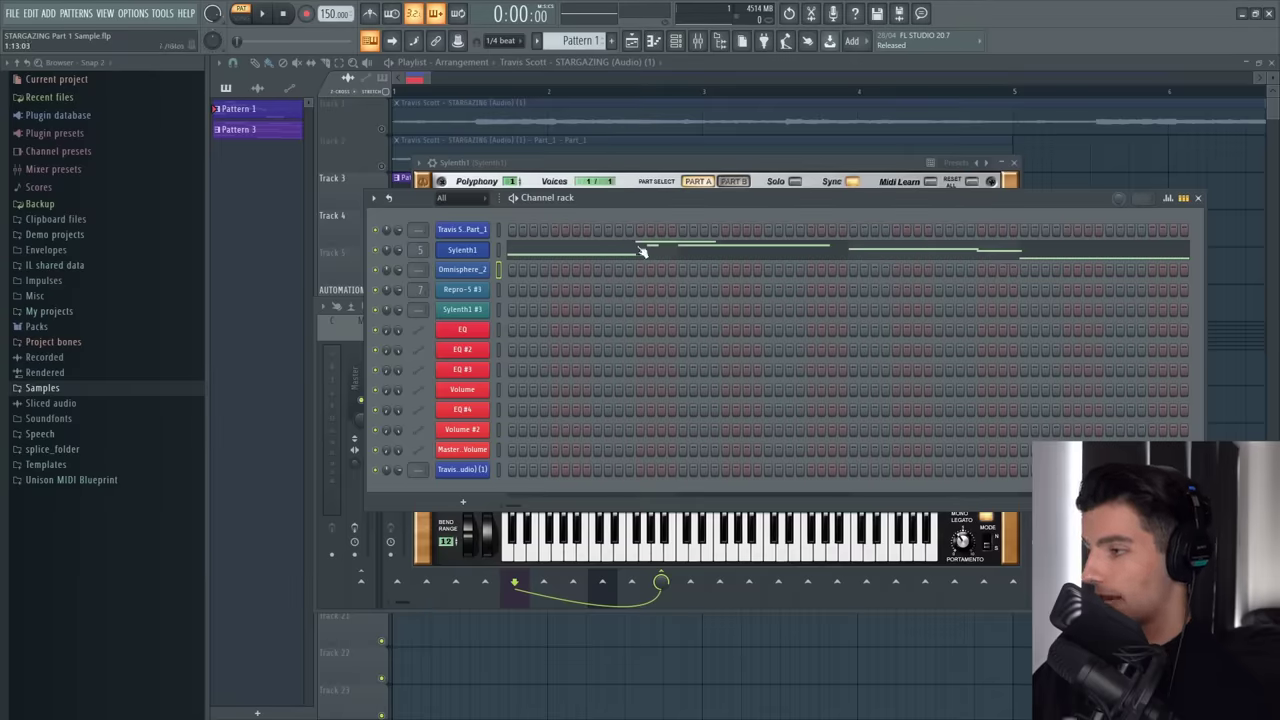
Open the Sylenth1 pattern from the channel rack in the piano roll
{"action": "left_click", "coordinate": [642, 252]}
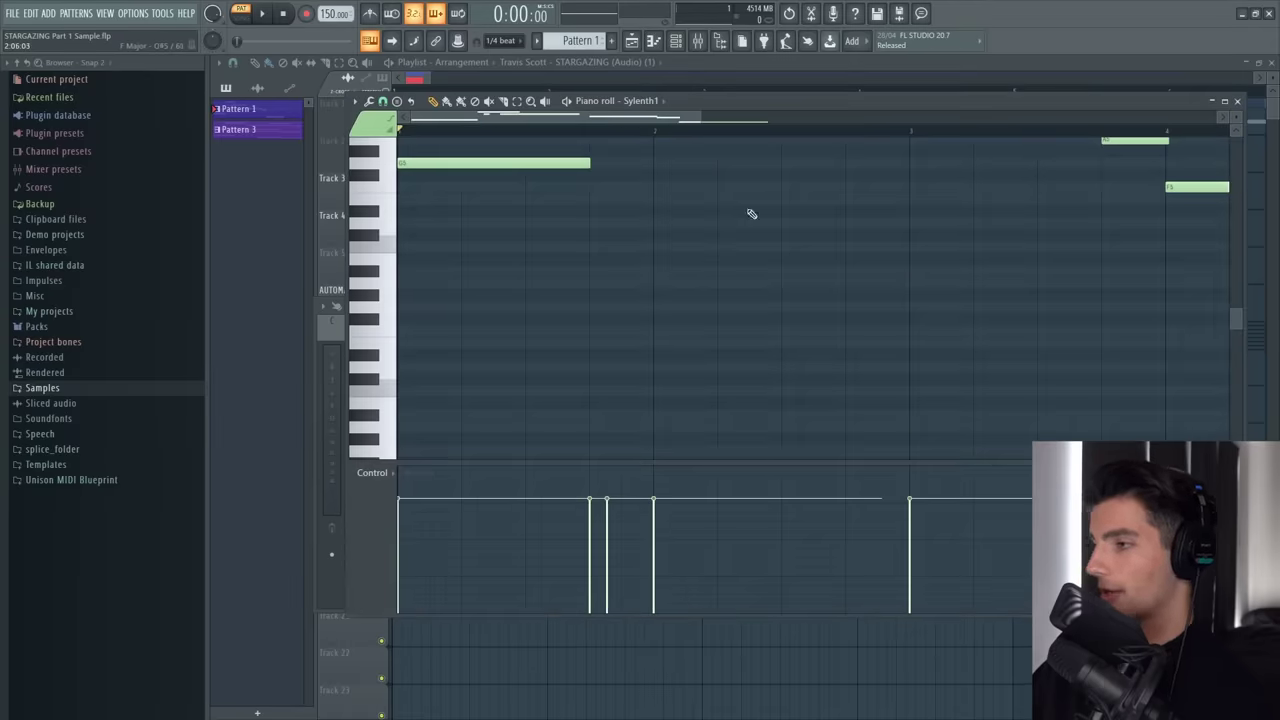
Zoom the piano roll in and play back the Sylenth1 melody
{"action": "left_click_drag", "start_coordinate": [962, 120], "coordinate": [840, 154]}
{"action": "key", "text": "space"}
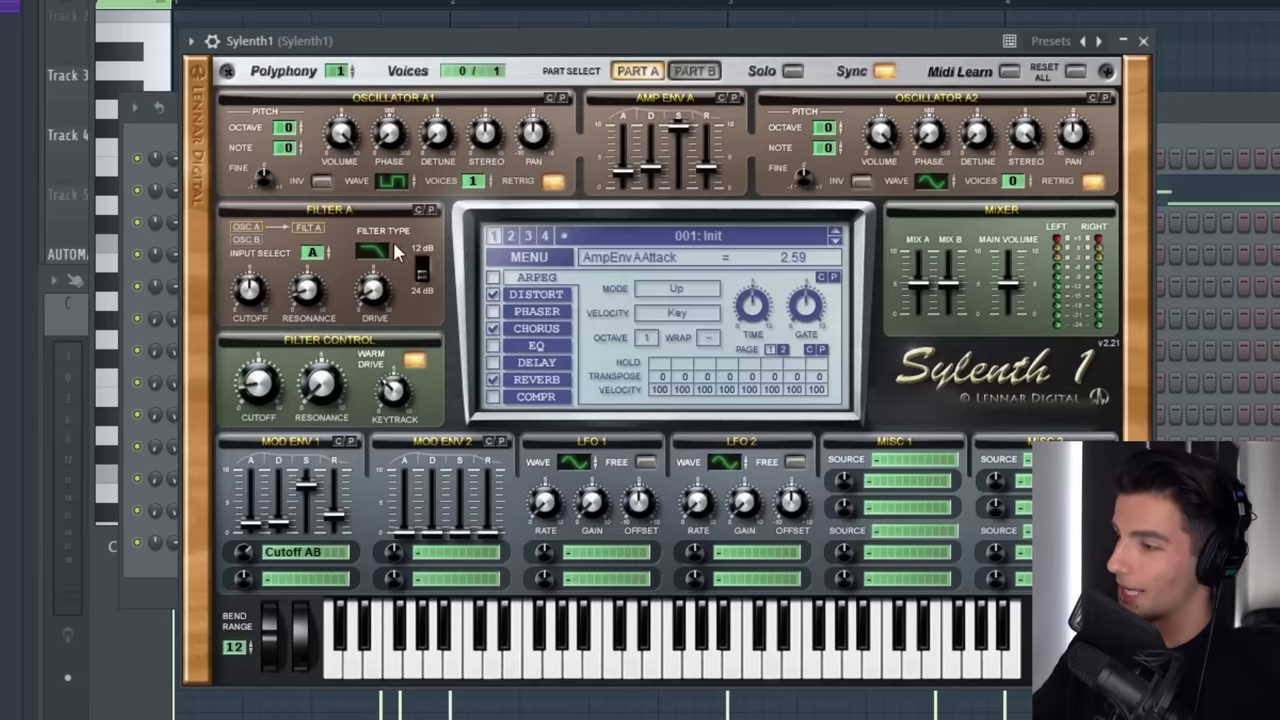
Step through Sylenth1's DISTORT, CHORUS and REVERB effect pages
{"action": "left_click", "coordinate": [535, 296]}
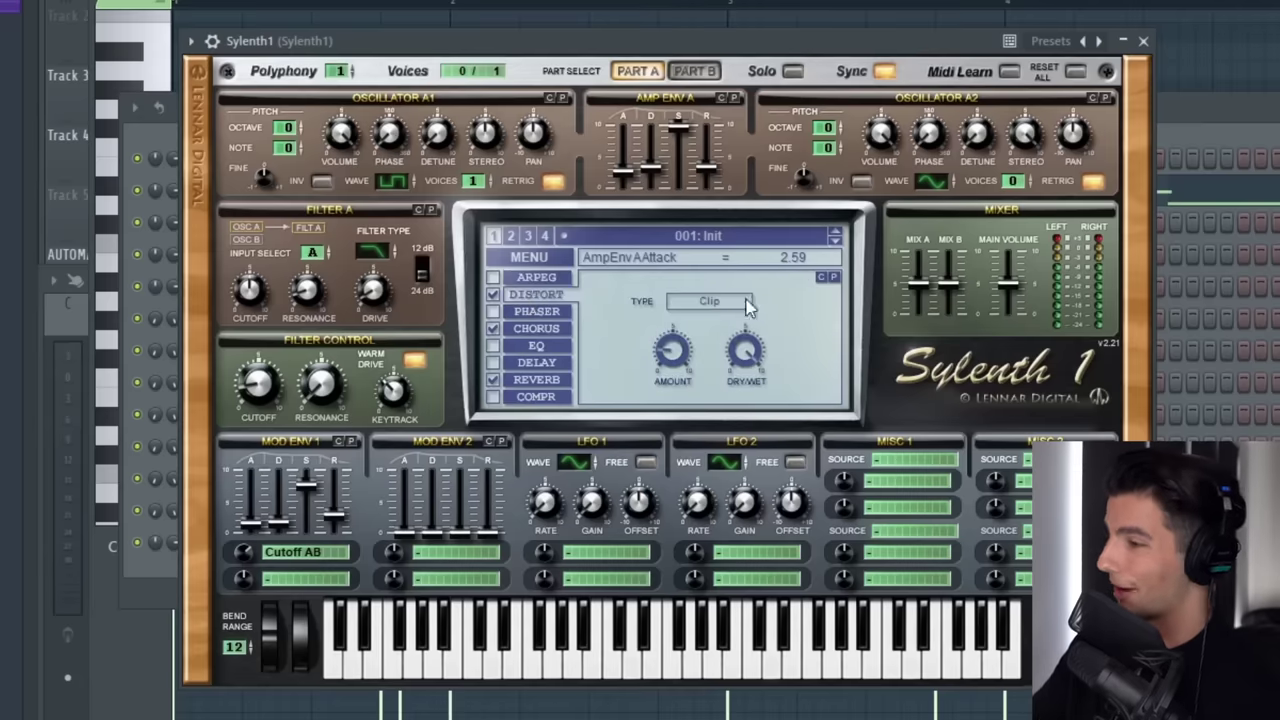
{"action": "left_click", "coordinate": [540, 330]}
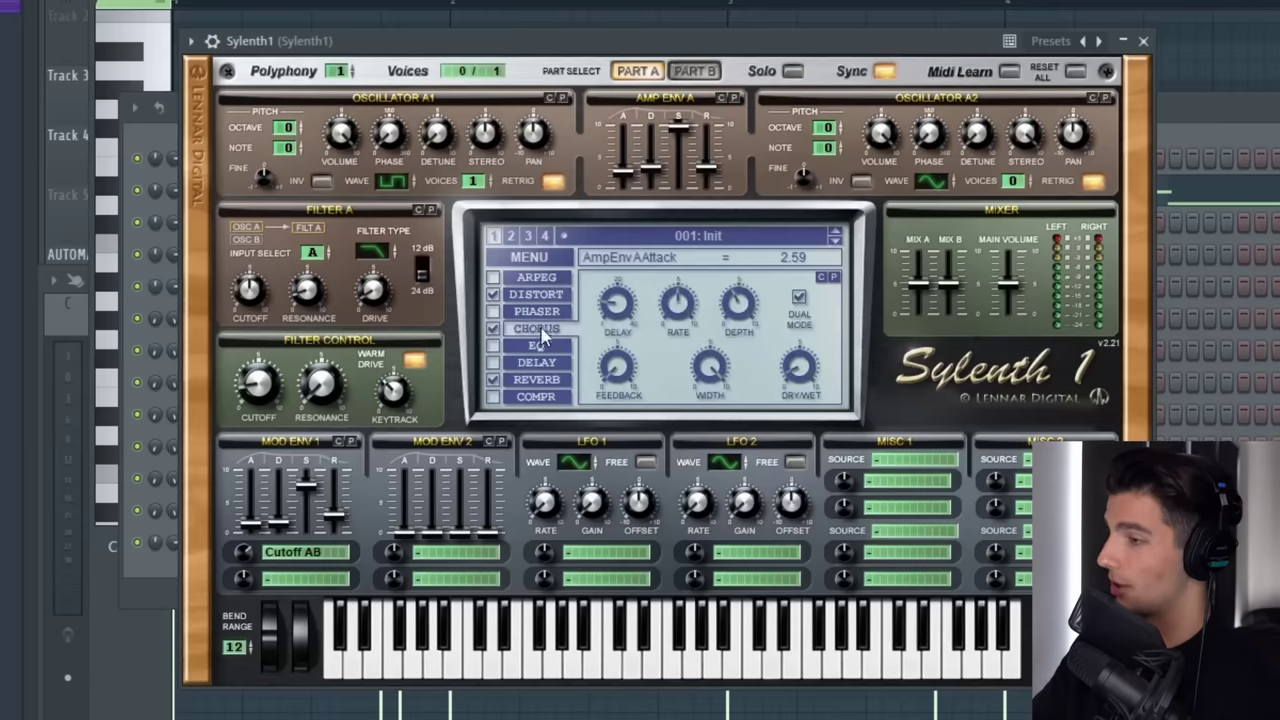
{"action": "left_click", "coordinate": [538, 380]}
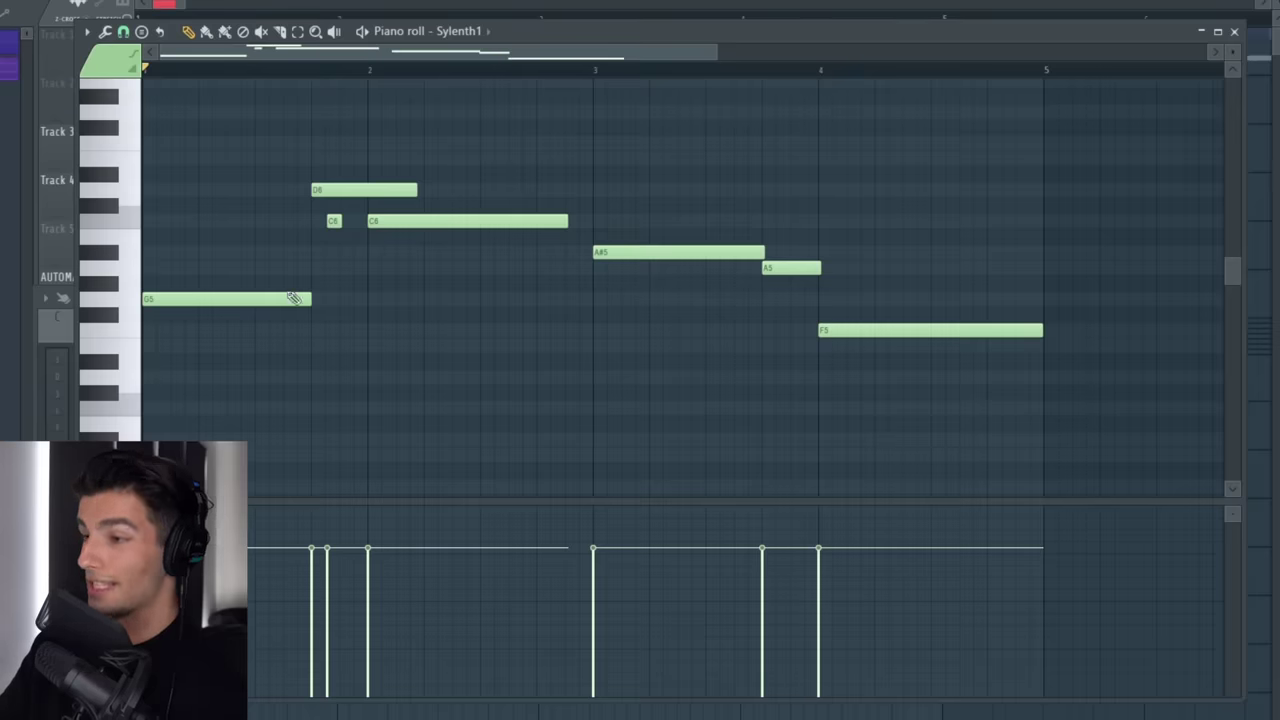
Show Channel pitch in the event lane, play from bar 3, then open RC-20 Retro Color
{"action": "left_click", "coordinate": [100, 510]}
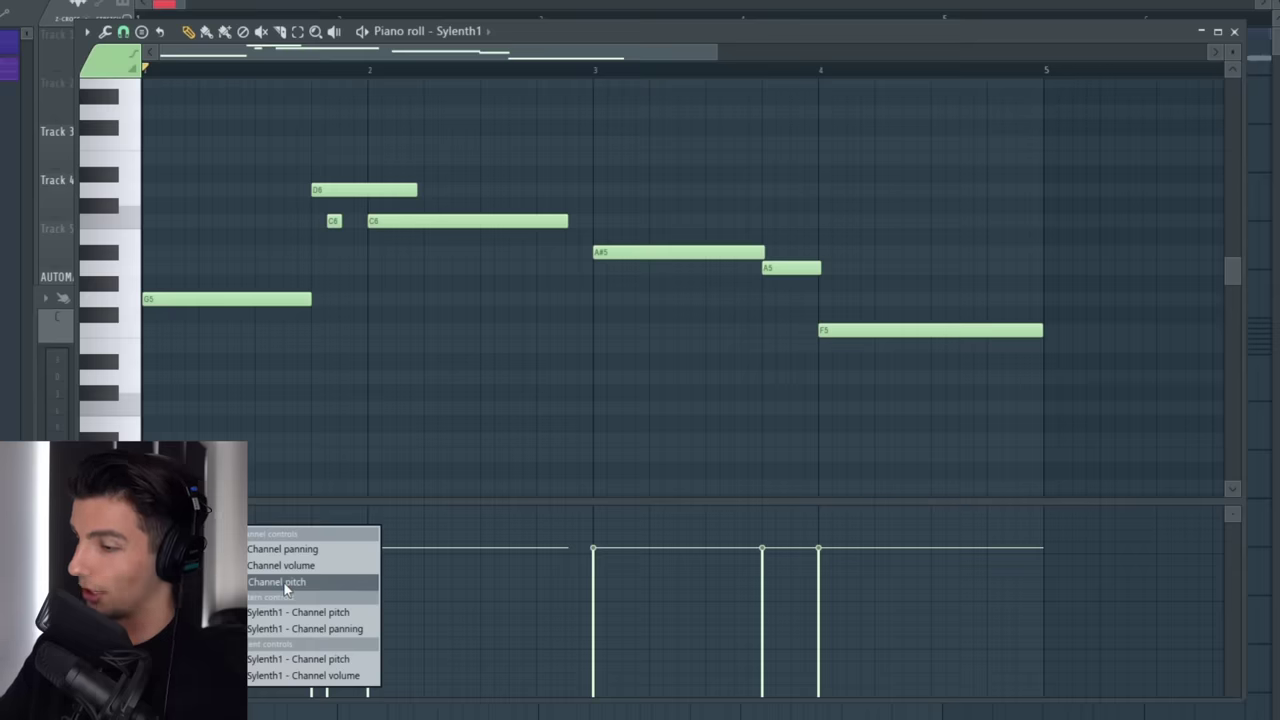
{"action": "left_click", "coordinate": [285, 584]}
{"action": "scroll", "coordinate": [697, 391], "scroll_direction": "up", "scroll_amount": 3}
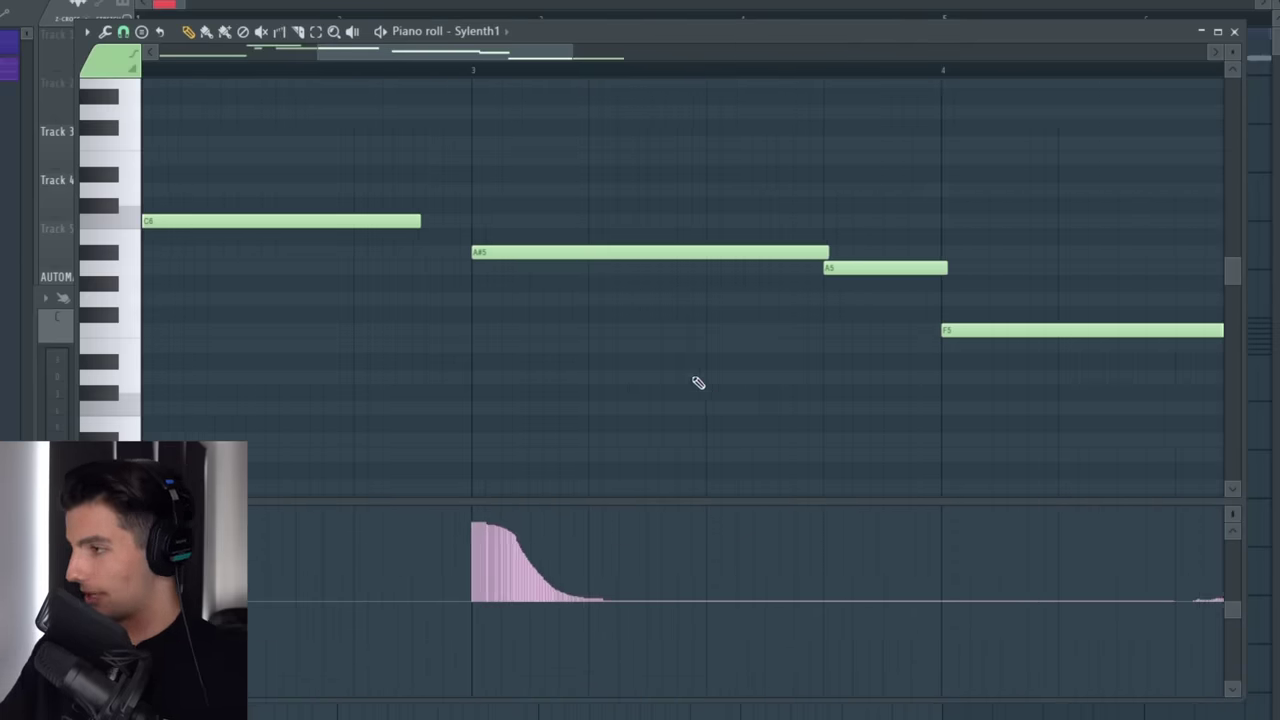
{"action": "left_click", "coordinate": [471, 71]}
{"action": "scroll", "coordinate": [547, 444], "scroll_direction": "down", "scroll_amount": 3}
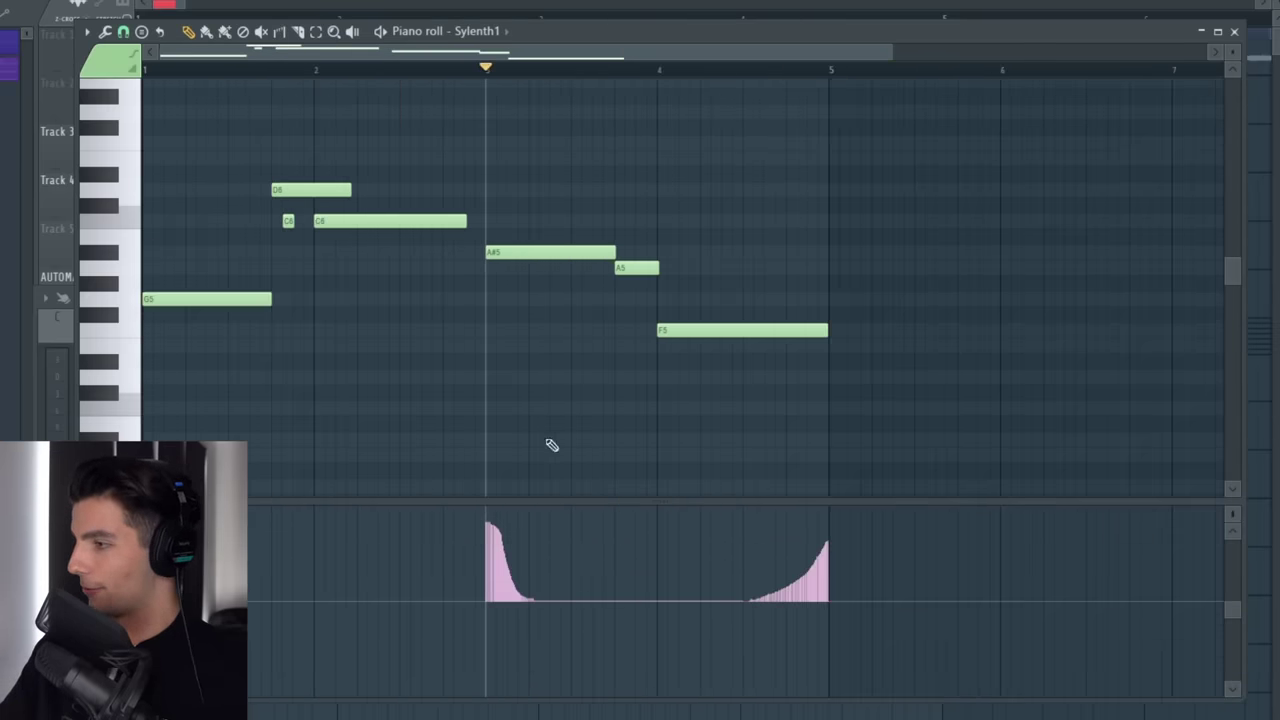
{"action": "key", "text": "space"}
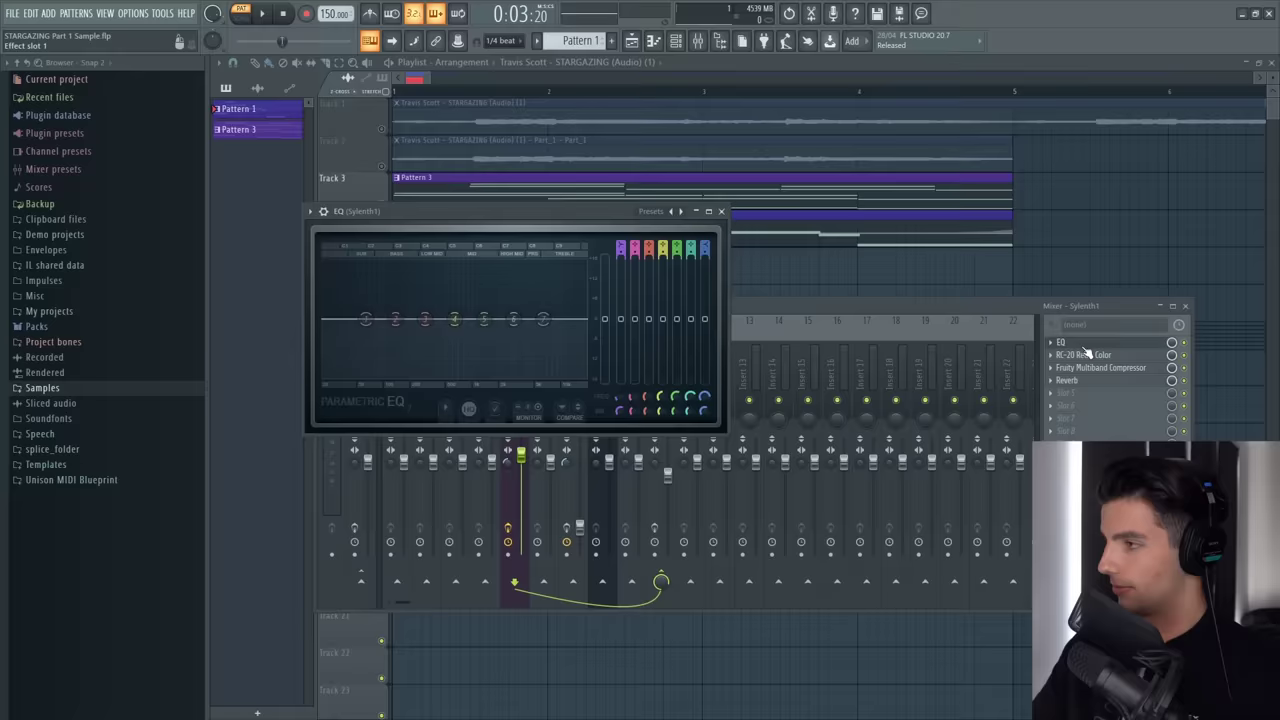
{"action": "left_click", "coordinate": [1083, 344]}
{"action": "left_click", "coordinate": [1085, 357]}
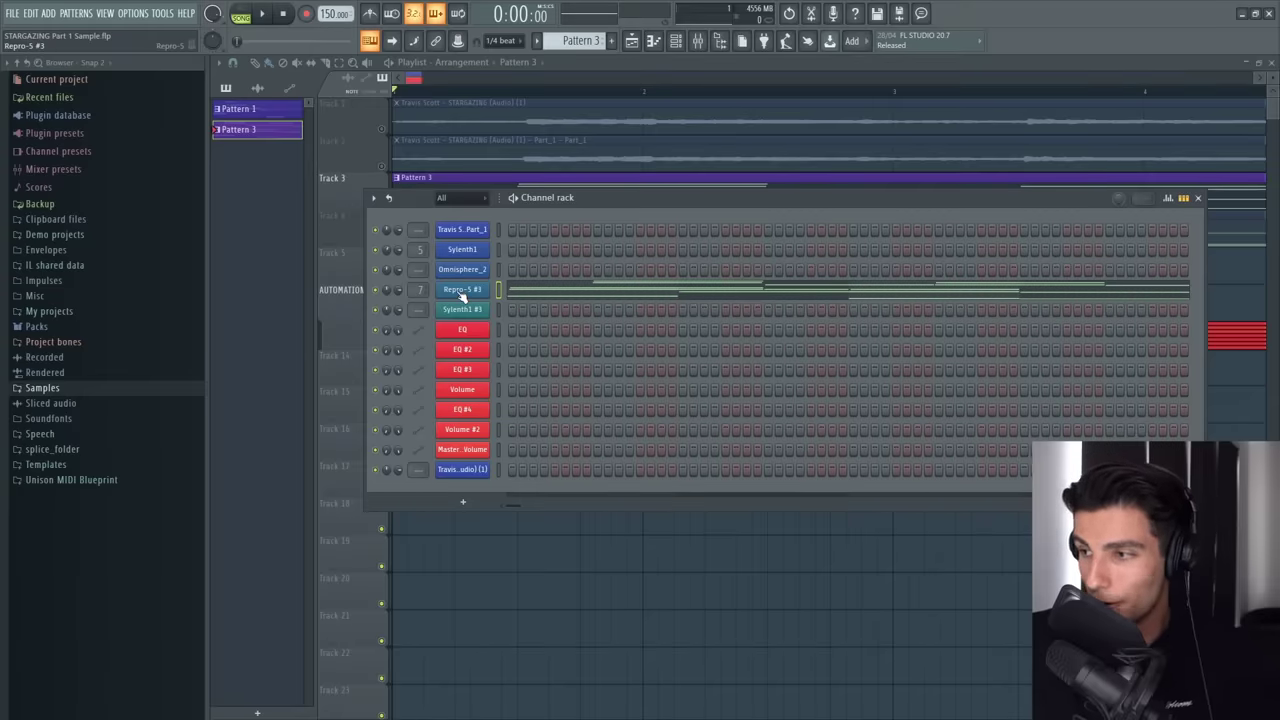
Open the Repro-5 #3 chords in the piano roll and play them
{"action": "left_click", "coordinate": [586, 289]}
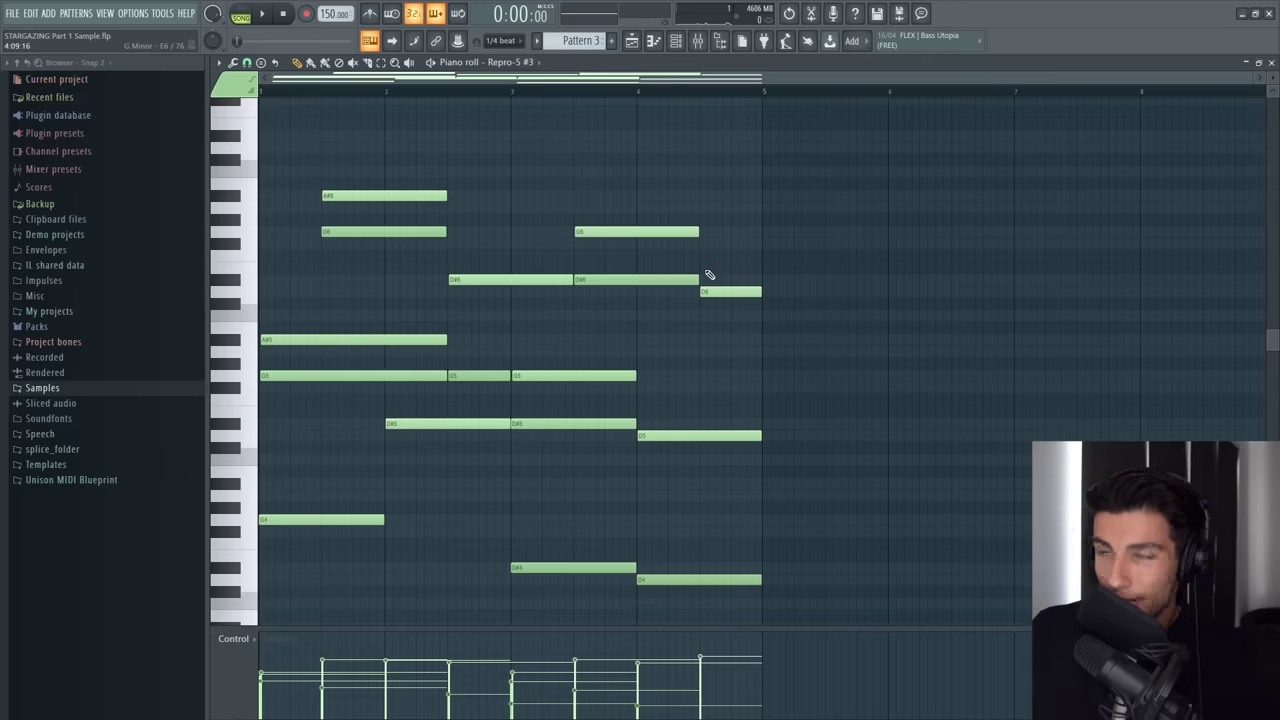
{"action": "key", "text": "space"}
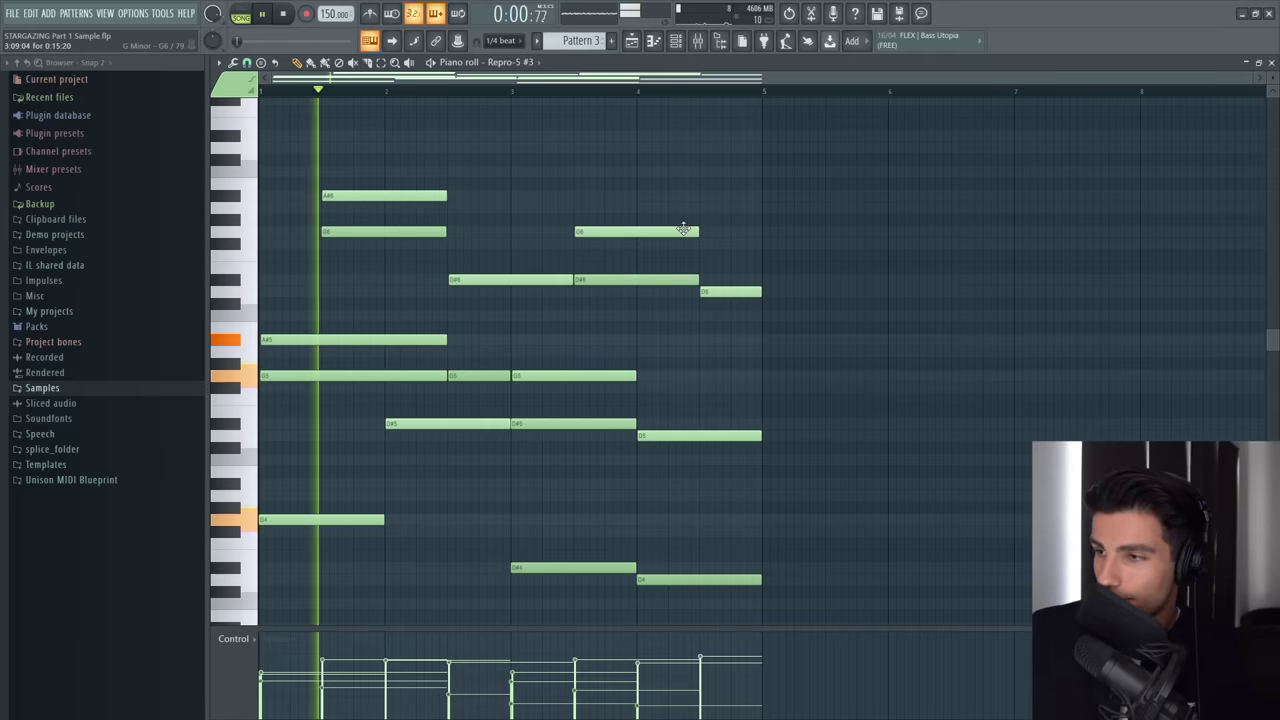
{"action": "scroll", "coordinate": [338, 383], "scroll_direction": "down", "scroll_amount": 1}
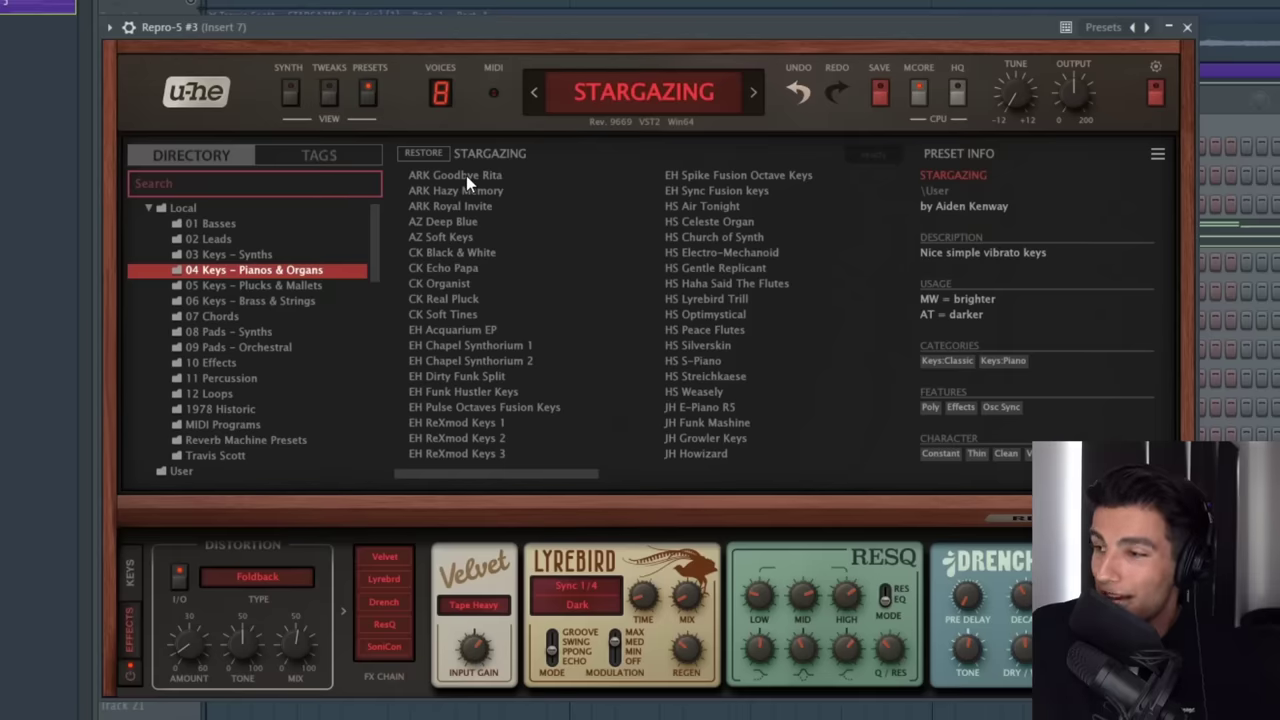
Load a Repro-5 preset, view Sausage Fattener, ValhallaVintageVerb, Flanger and Chorus, then play
{"action": "double_click", "coordinate": [466, 175]}
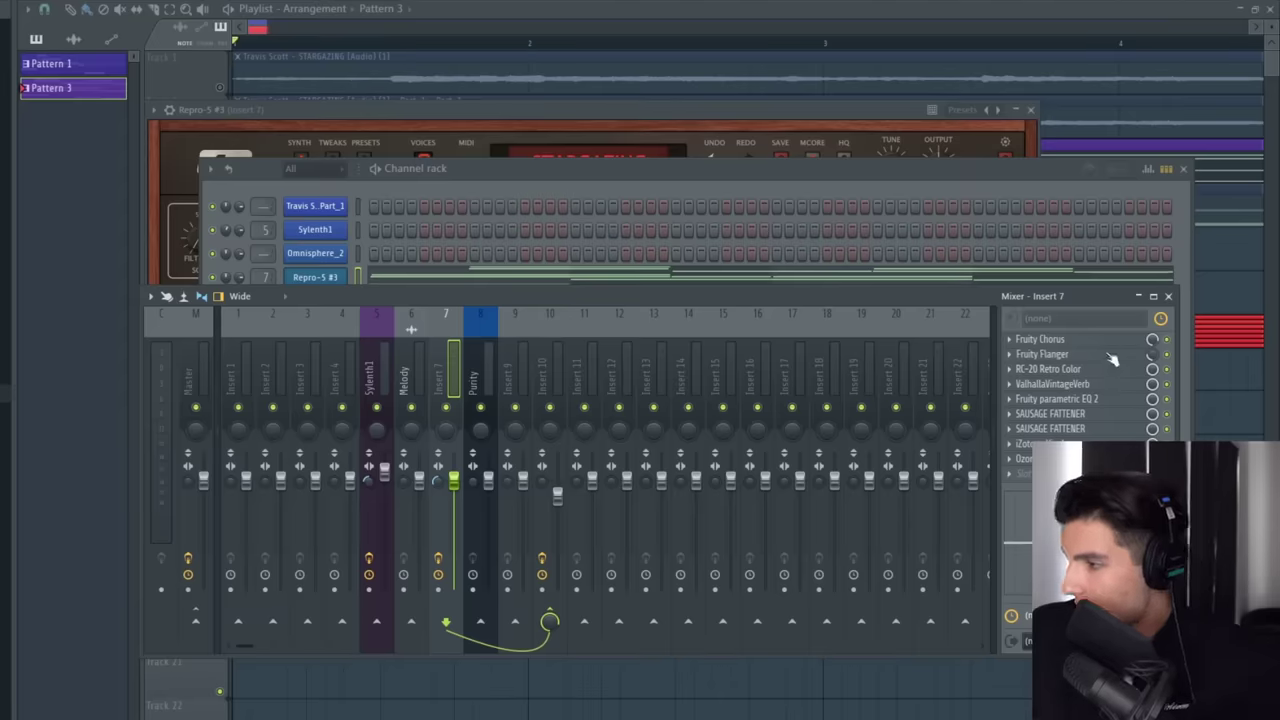
{"action": "left_click", "coordinate": [1055, 414]}
{"action": "left_click", "coordinate": [1059, 386]}
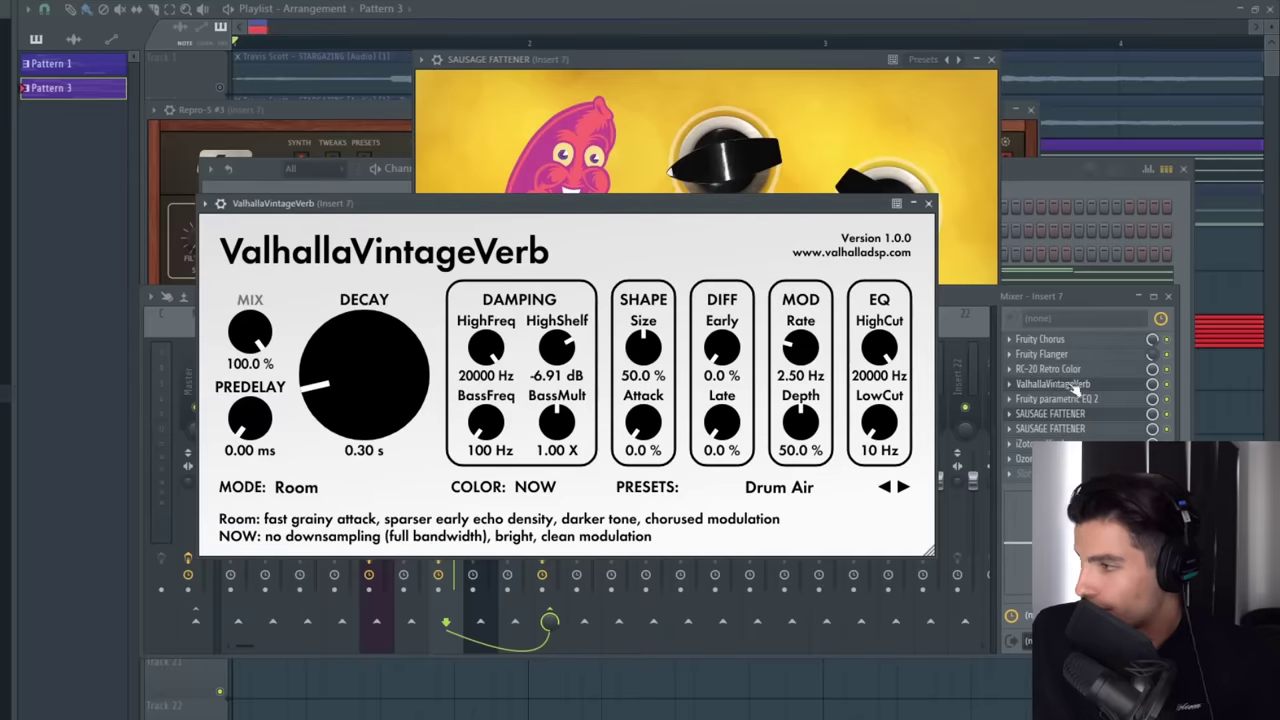
{"action": "left_click", "coordinate": [1060, 357]}
{"action": "left_click", "coordinate": [1060, 340]}
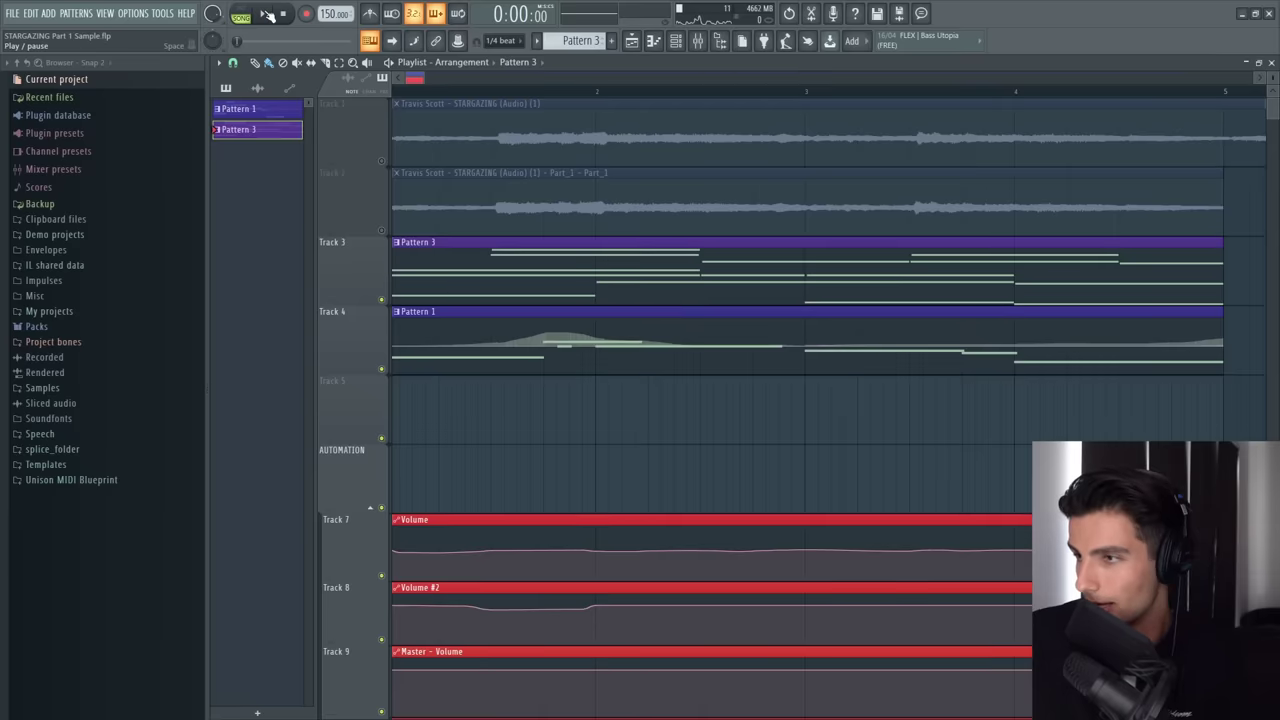
{"action": "left_click", "coordinate": [268, 14]}
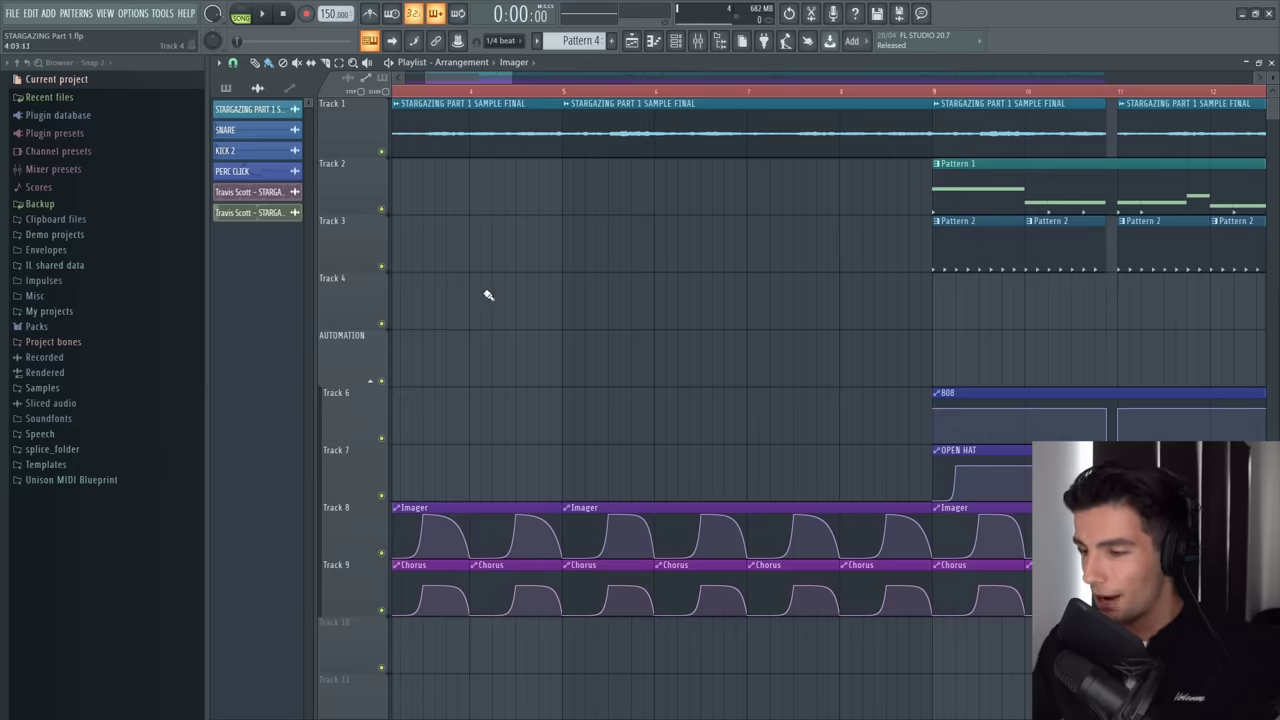
Scroll the playlist back and play the arrangement from the start
{"action": "scroll", "coordinate": [454, 83], "scroll_direction": "left", "scroll_amount": 2}
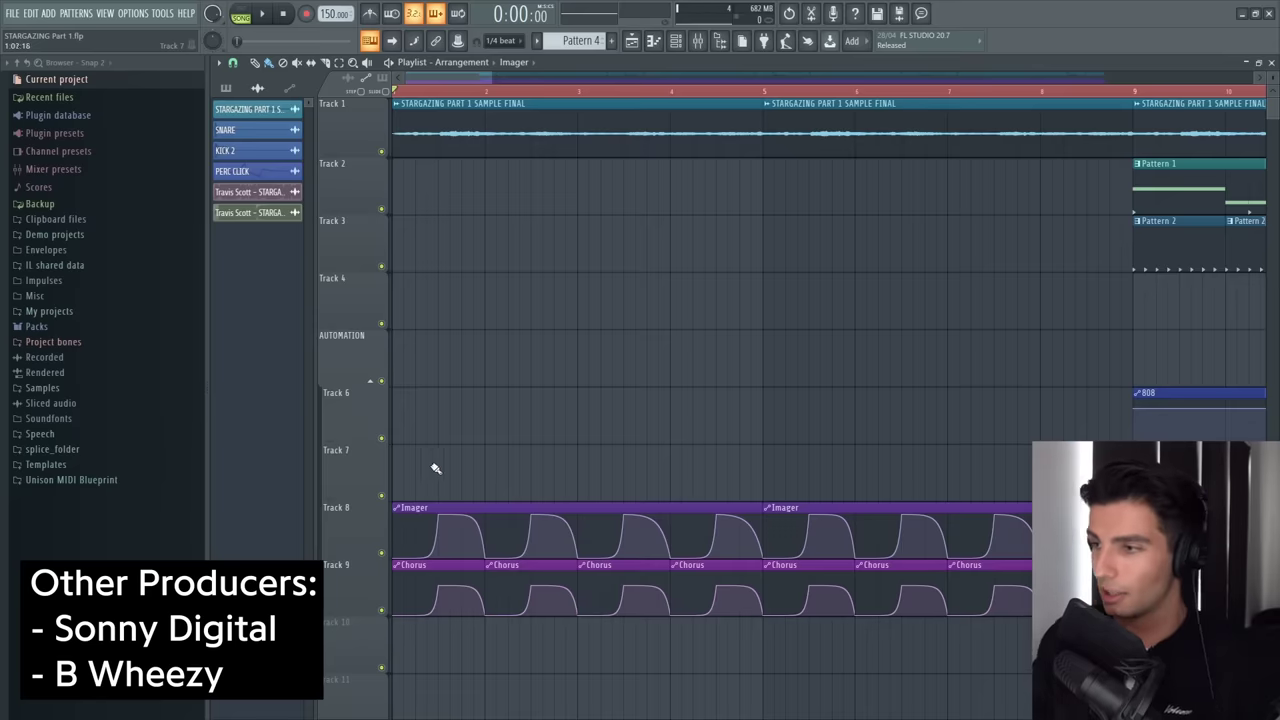
{"action": "key", "text": "space"}
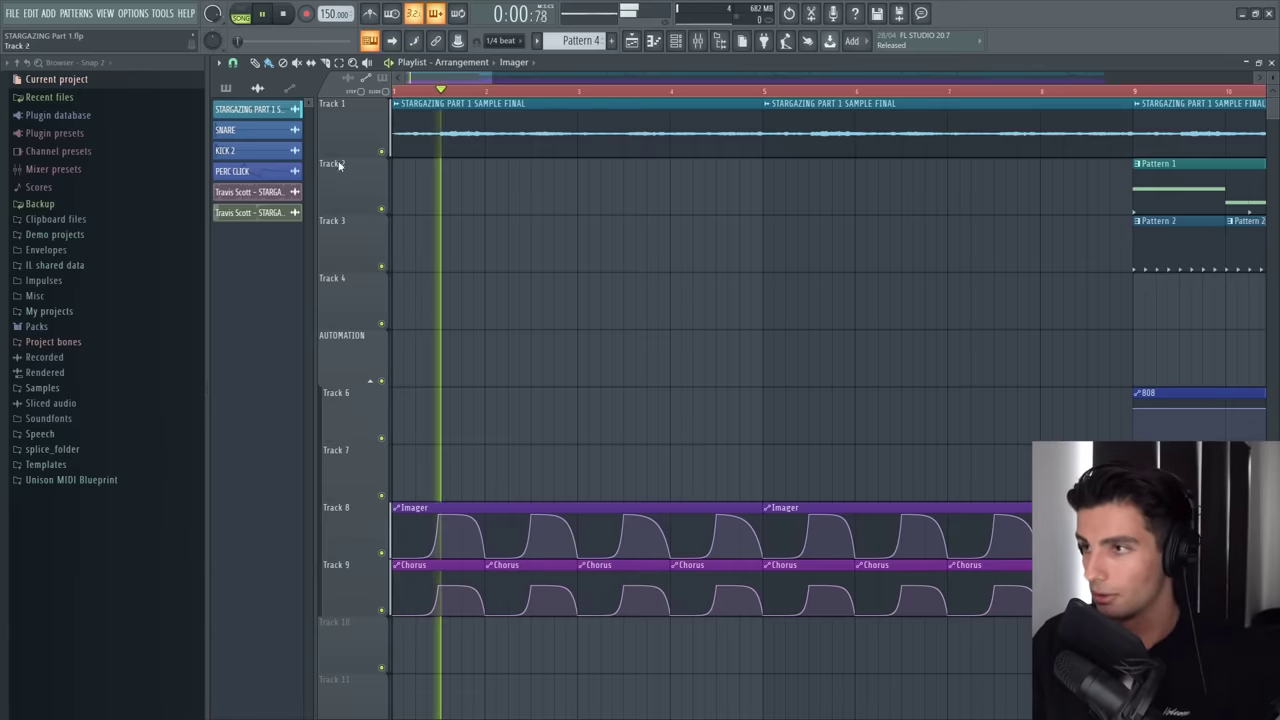
{"action": "left_click", "coordinate": [293, 14]}
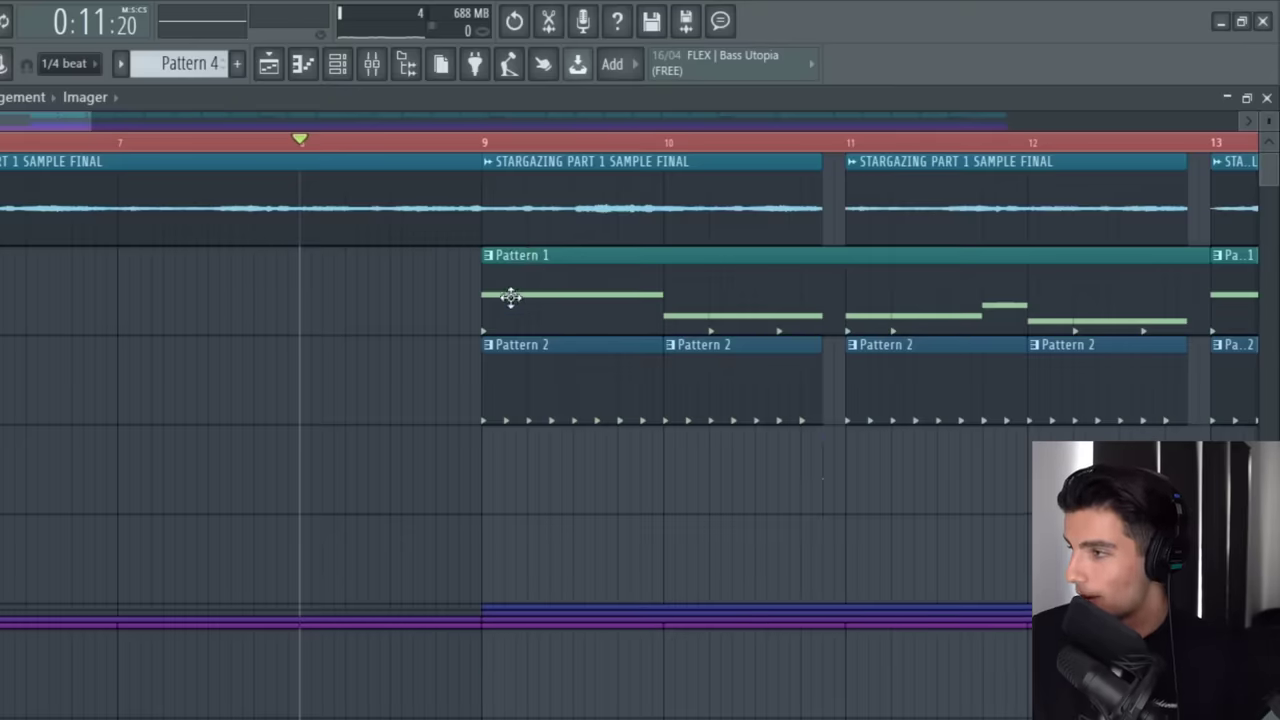
Select the Pattern 1 and first Pattern 2 clips, then play from bar 8
{"action": "left_click_drag", "start_coordinate": [517, 252], "coordinate": [740, 334]}
{"action": "left_click", "coordinate": [578, 378]}
{"action": "key", "text": "space"}
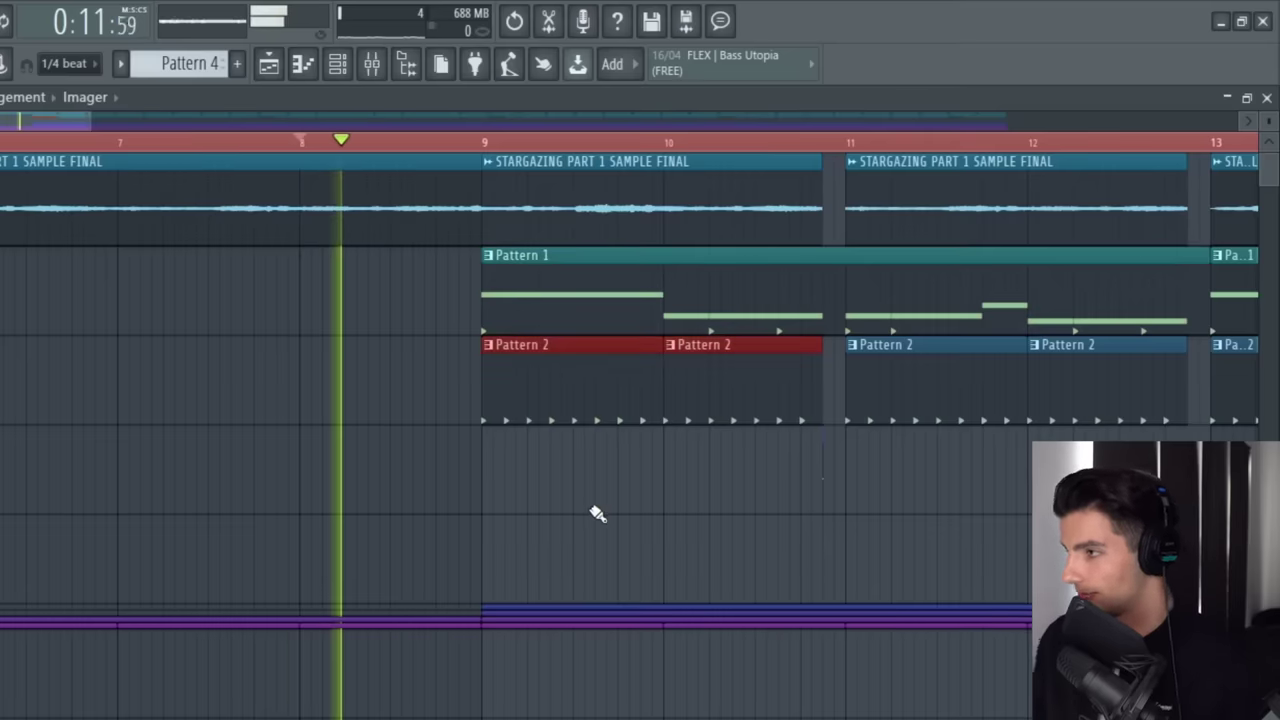
{"action": "left_click", "coordinate": [594, 514]}
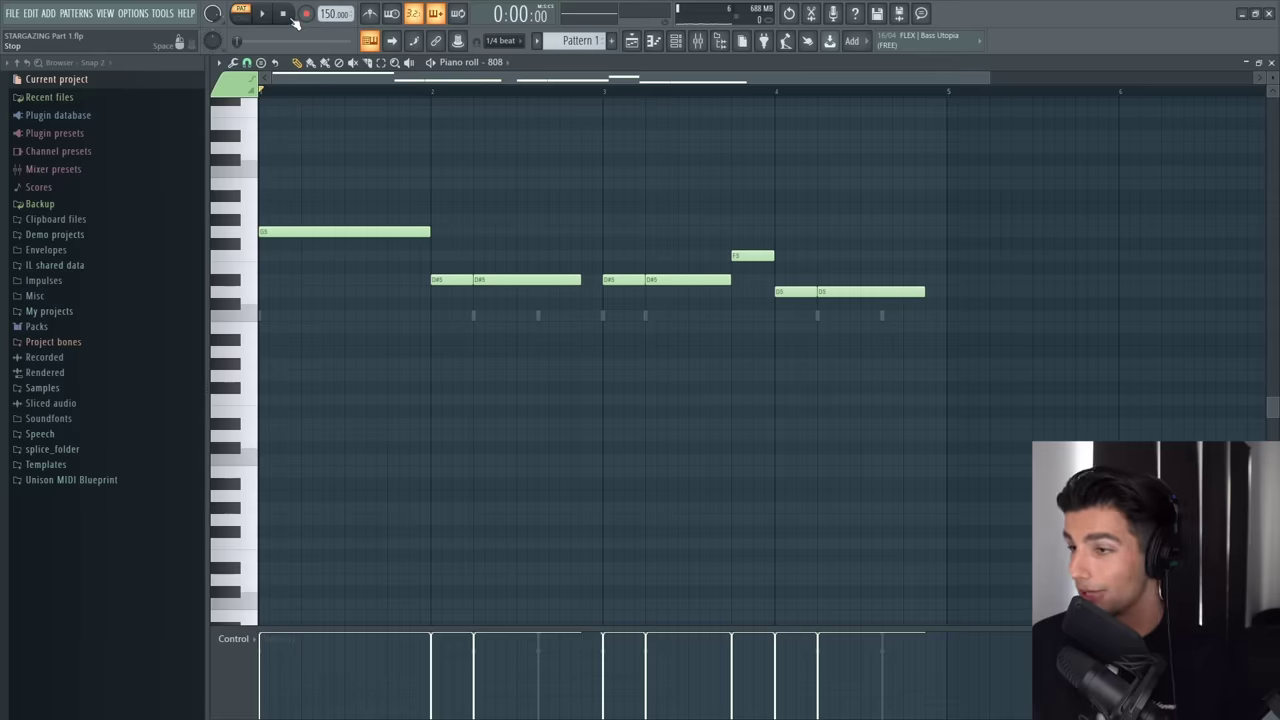
Play the 808 melody in the piano roll
{"action": "key", "text": "space"}
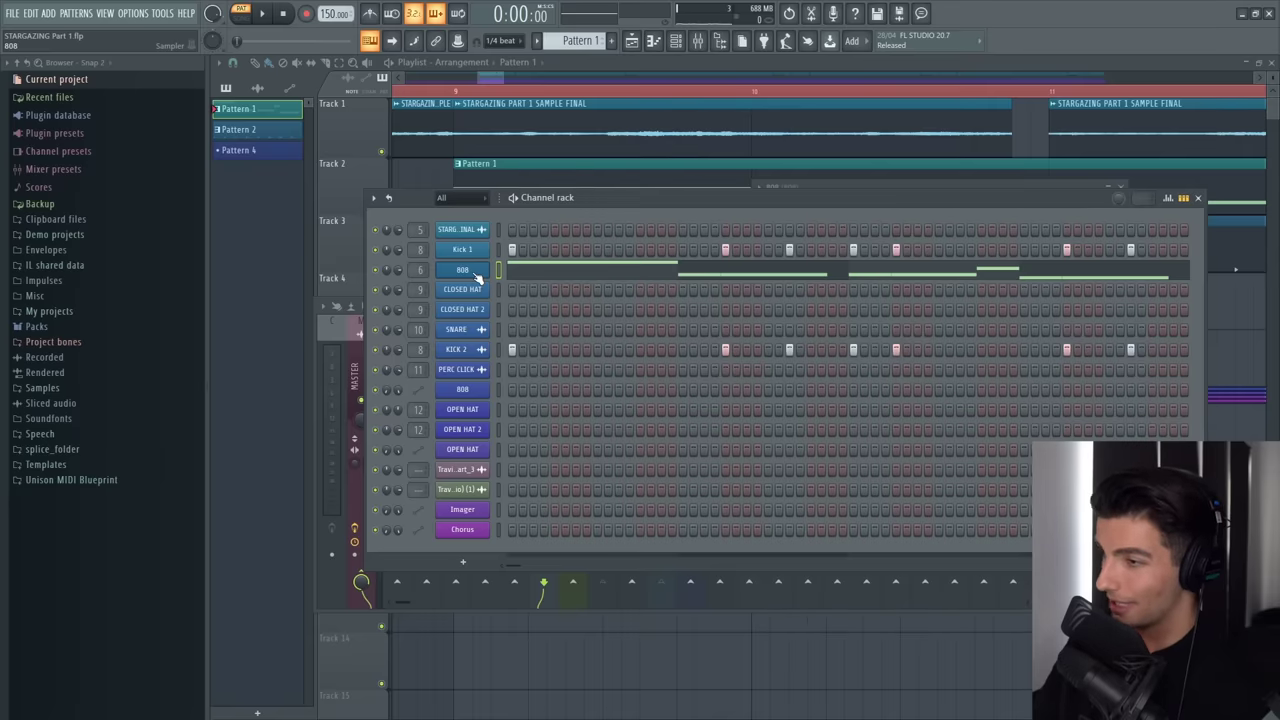
Preview the DJ SPINZ 808 sample in its channel settings and open it in Edison
{"action": "left_click", "coordinate": [473, 270]}
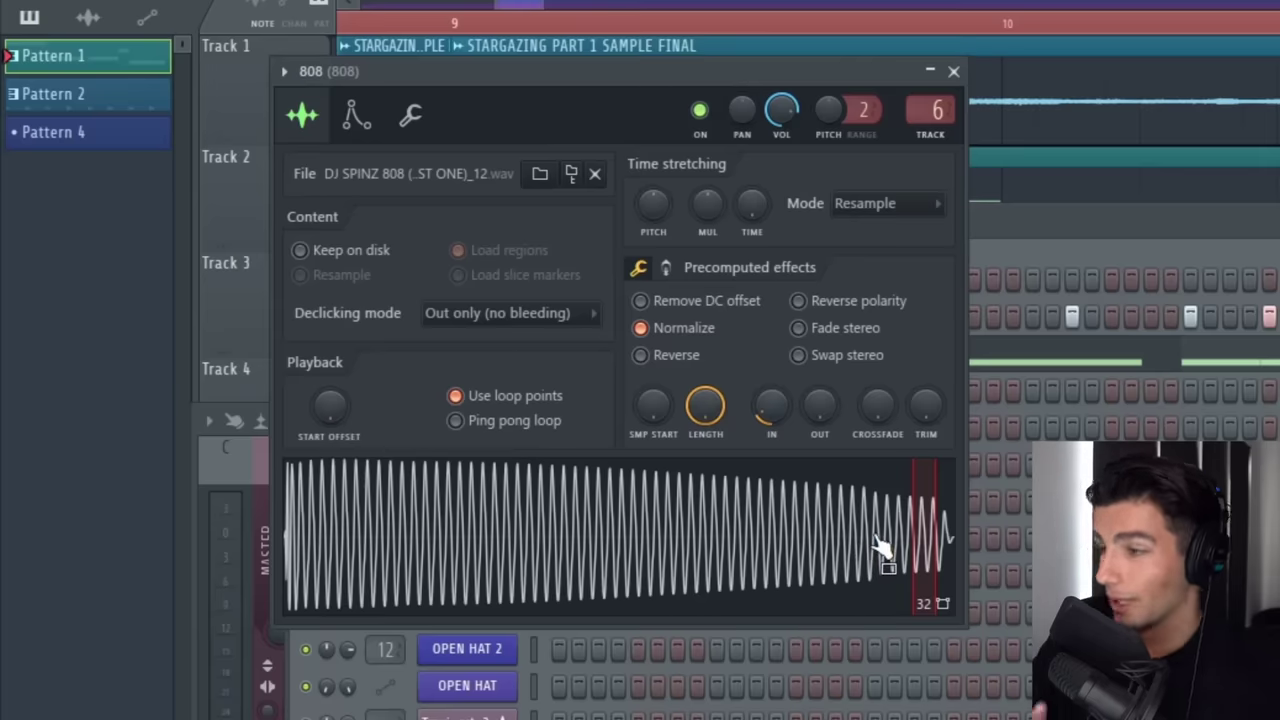
{"action": "left_click", "coordinate": [870, 538]}
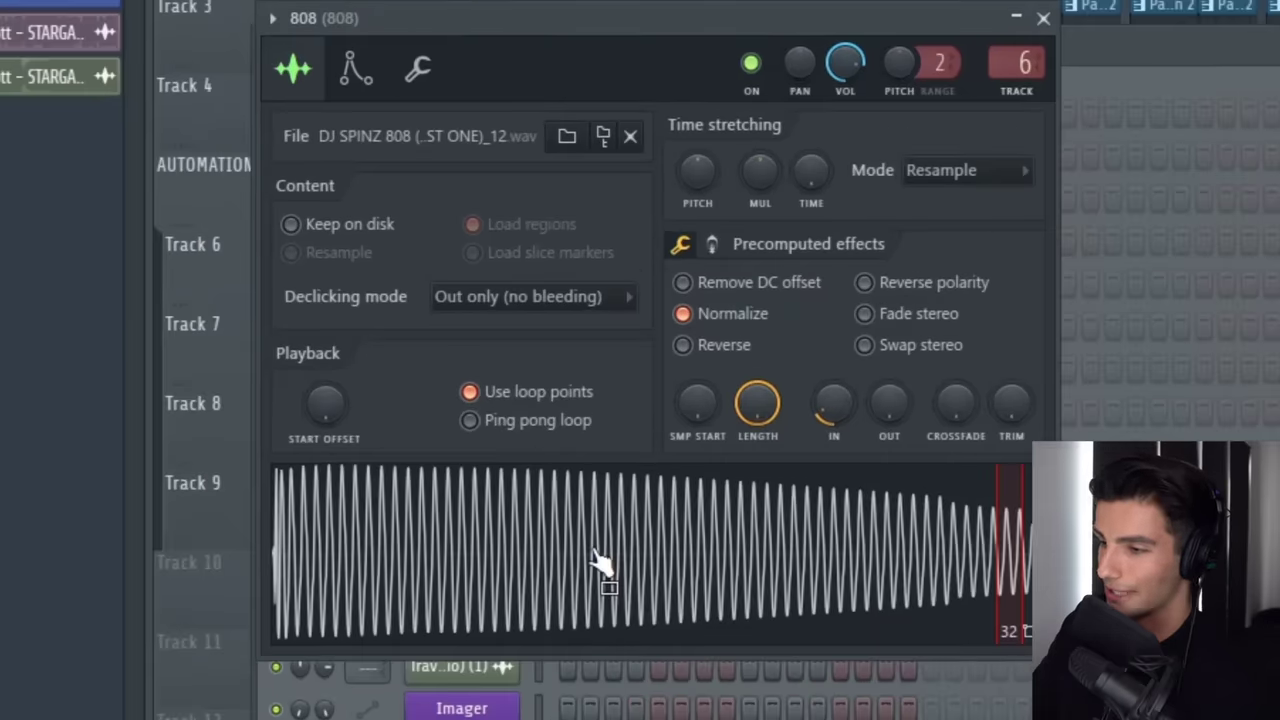
{"action": "right_click", "coordinate": [600, 565]}
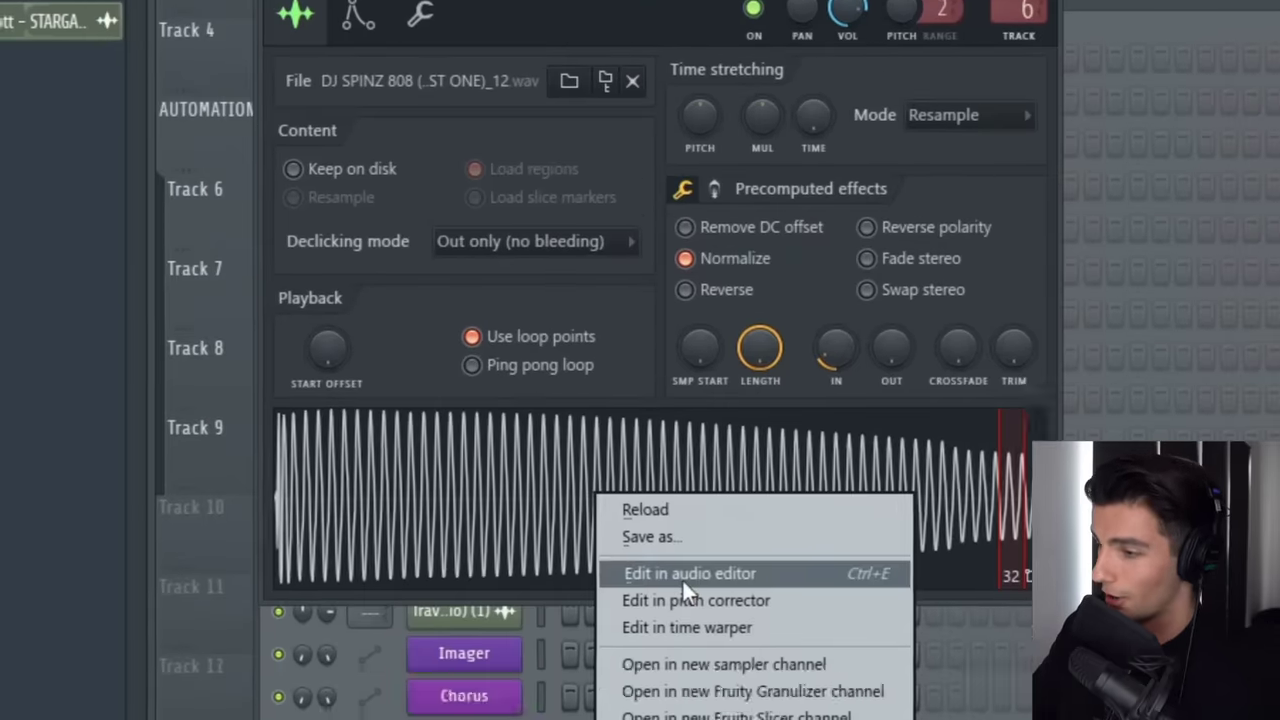
{"action": "left_click", "coordinate": [679, 630]}
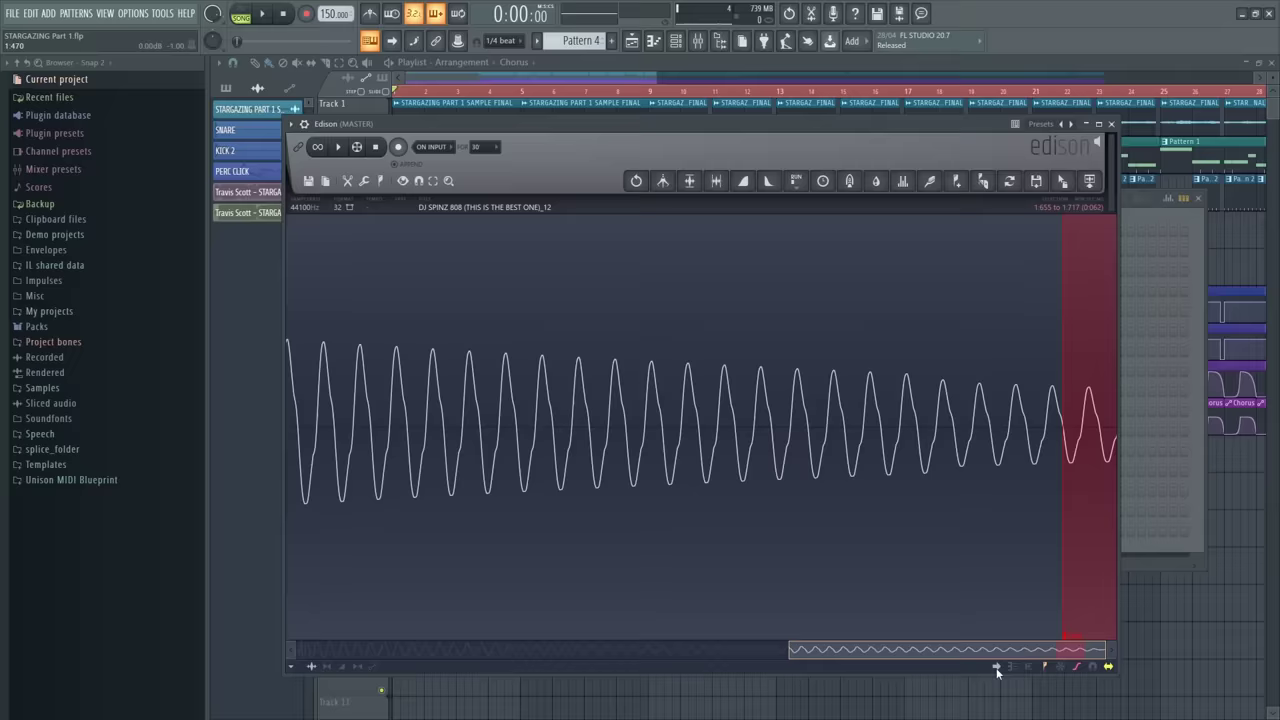
Zoom into the 808 waveform in Edison and select the loop region
{"action": "scroll", "coordinate": [700, 425], "scroll_direction": "up", "scroll_amount": 5}
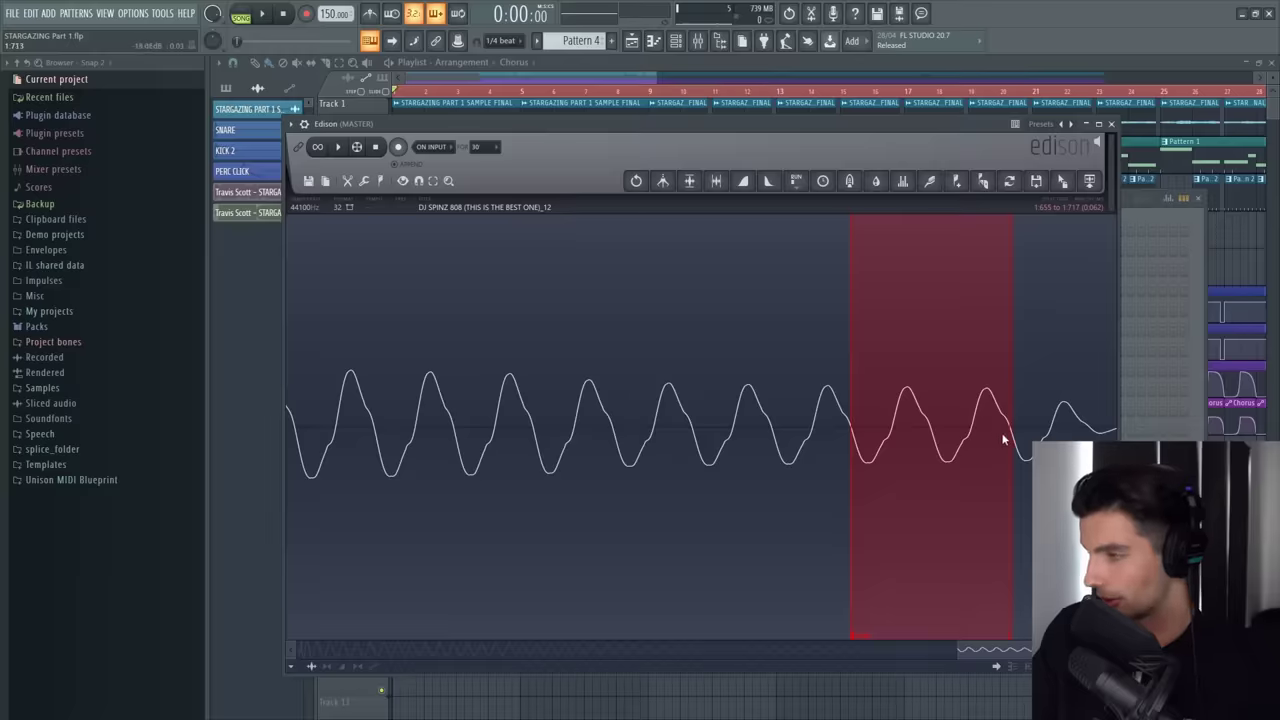
{"action": "scroll", "coordinate": [787, 418], "scroll_direction": "down", "scroll_amount": 5}
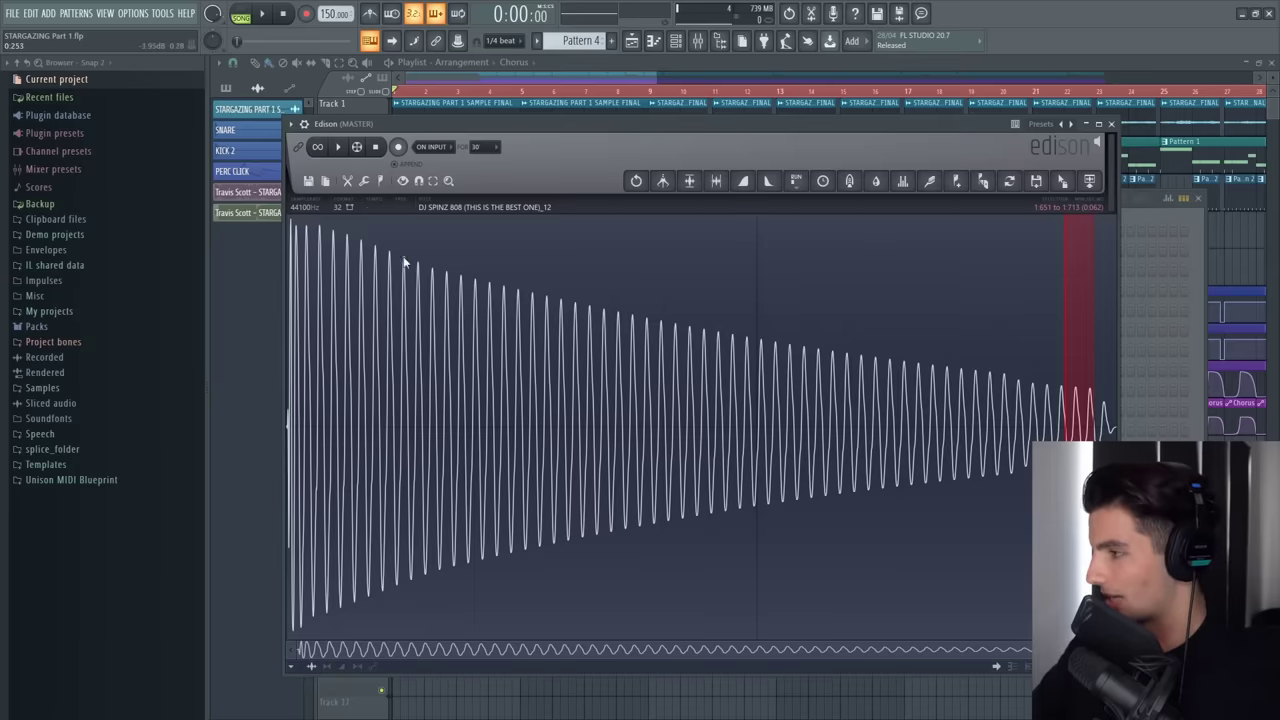
{"action": "scroll", "coordinate": [1075, 393], "scroll_direction": "up", "scroll_amount": 8}
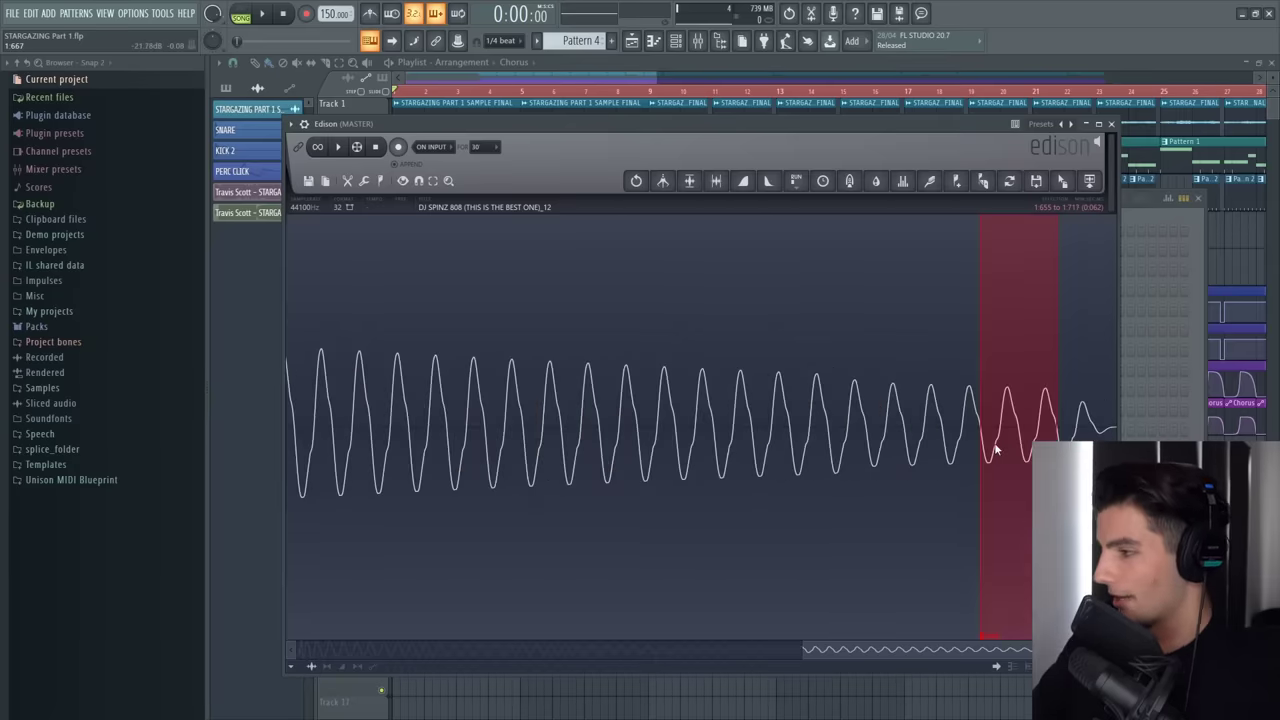
{"action": "scroll", "coordinate": [977, 456], "scroll_direction": "up", "scroll_amount": 8}
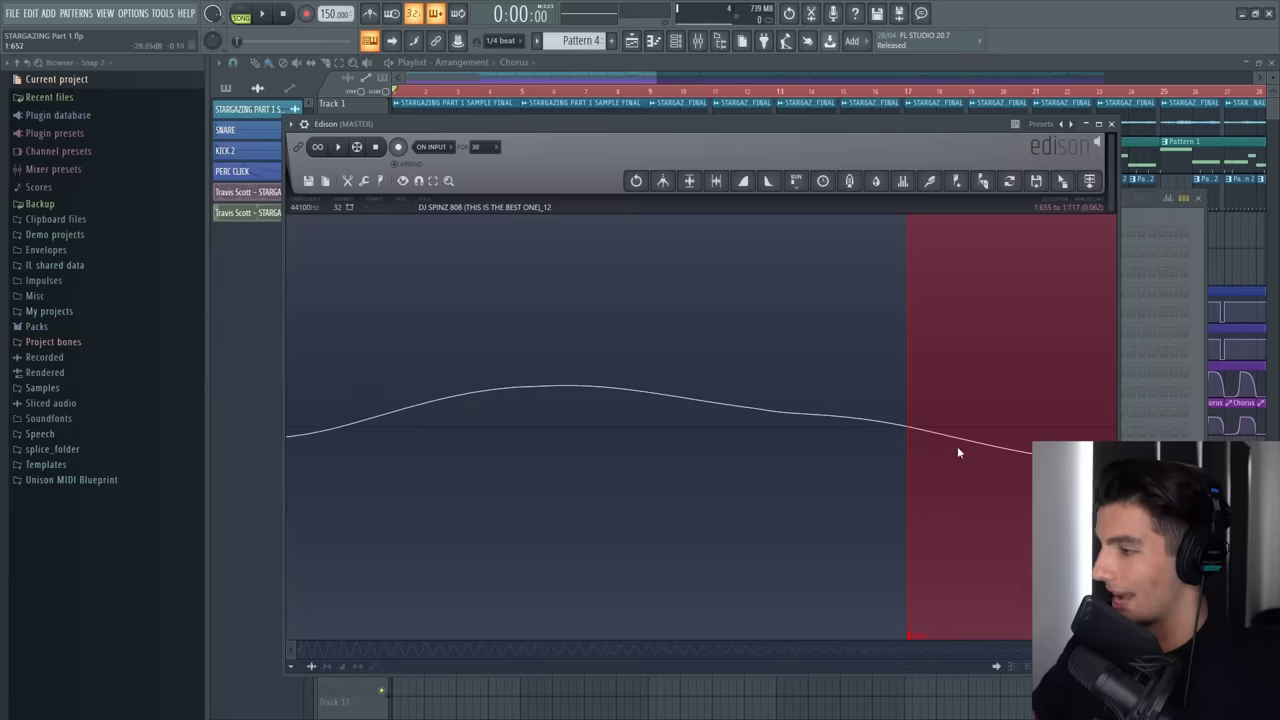
{"action": "scroll", "coordinate": [829, 448], "scroll_direction": "down", "scroll_amount": 3}
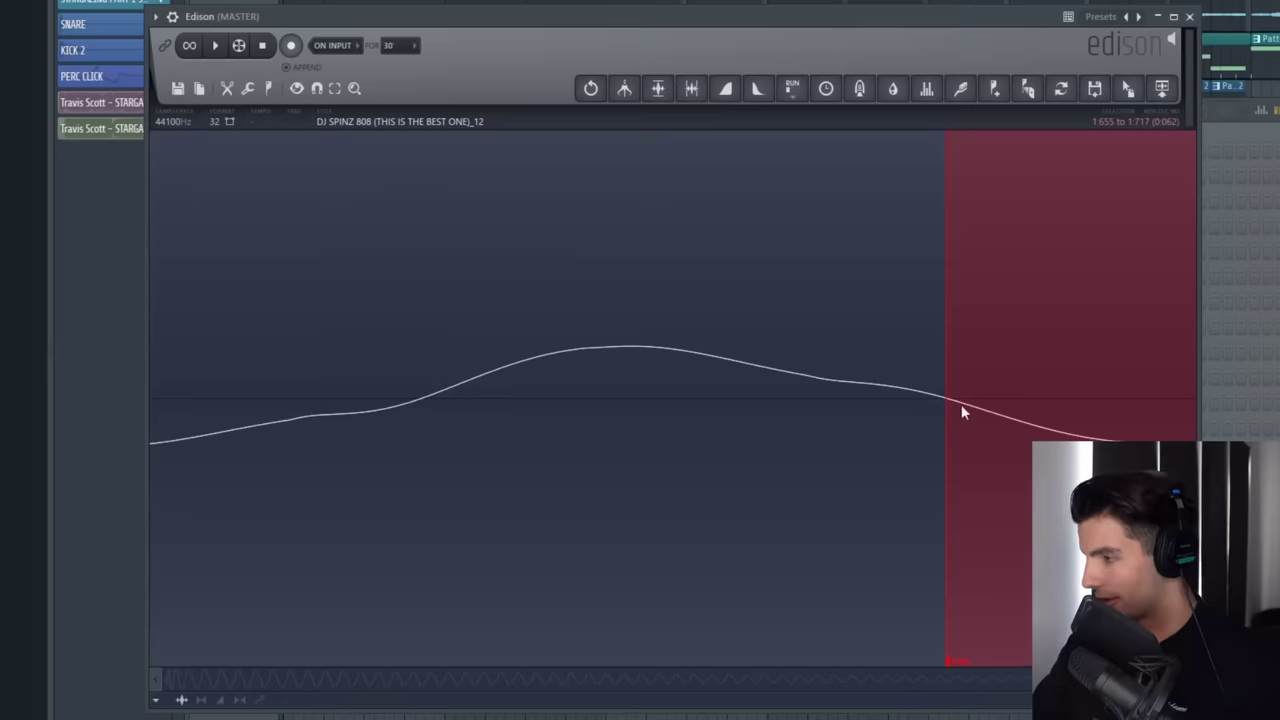
{"action": "scroll", "coordinate": [1033, 400], "scroll_direction": "down", "scroll_amount": 5}
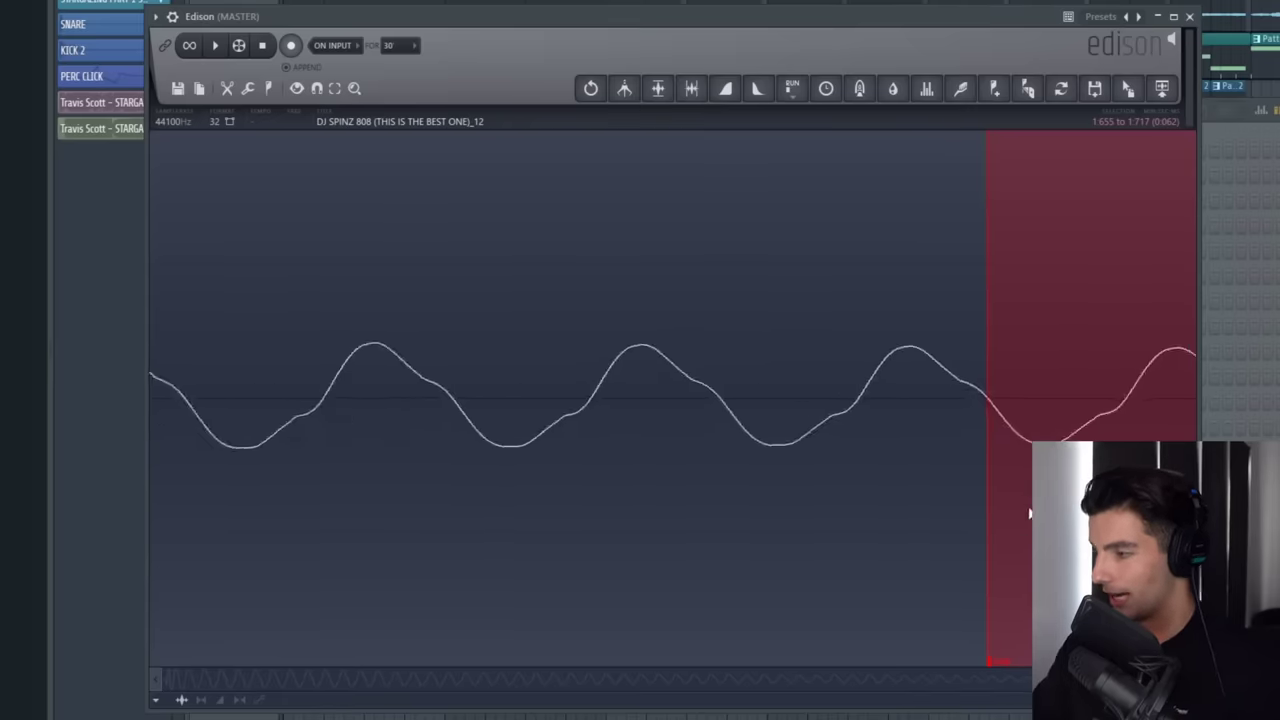
{"action": "scroll", "coordinate": [640, 368], "scroll_direction": "up", "scroll_amount": 3}
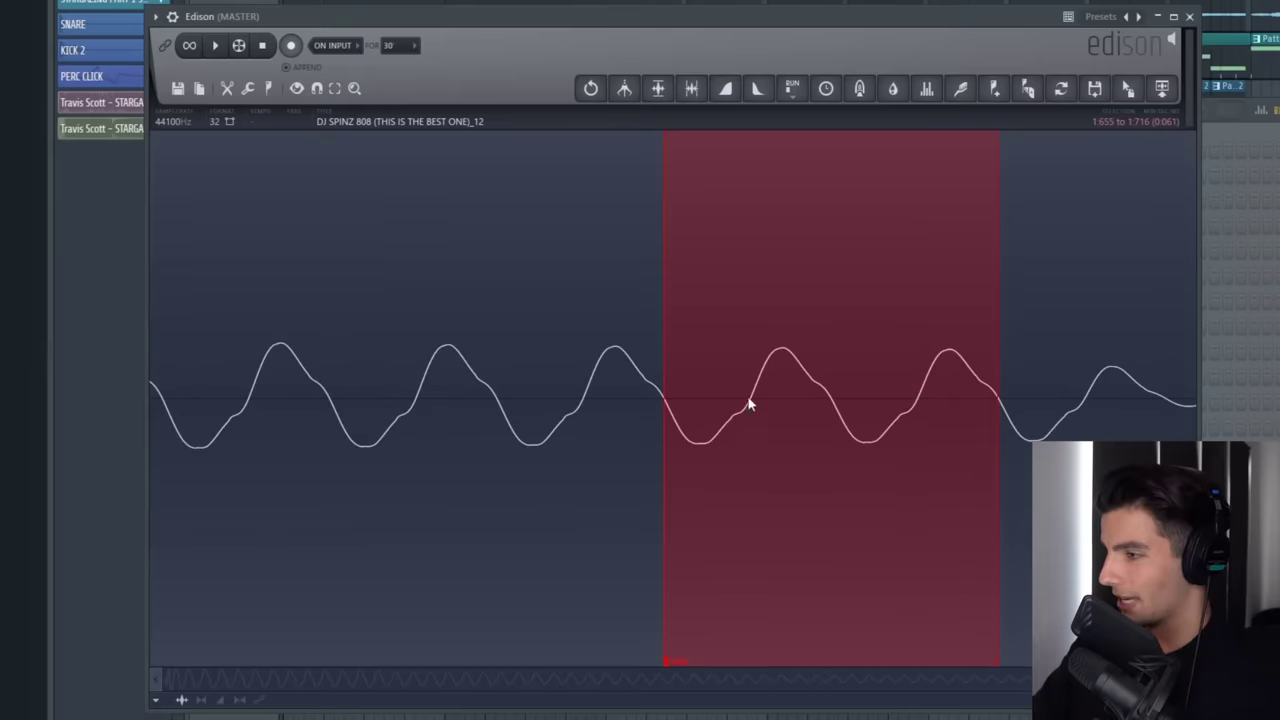
{"action": "scroll", "coordinate": [1000, 410], "scroll_direction": "up", "scroll_amount": 8}
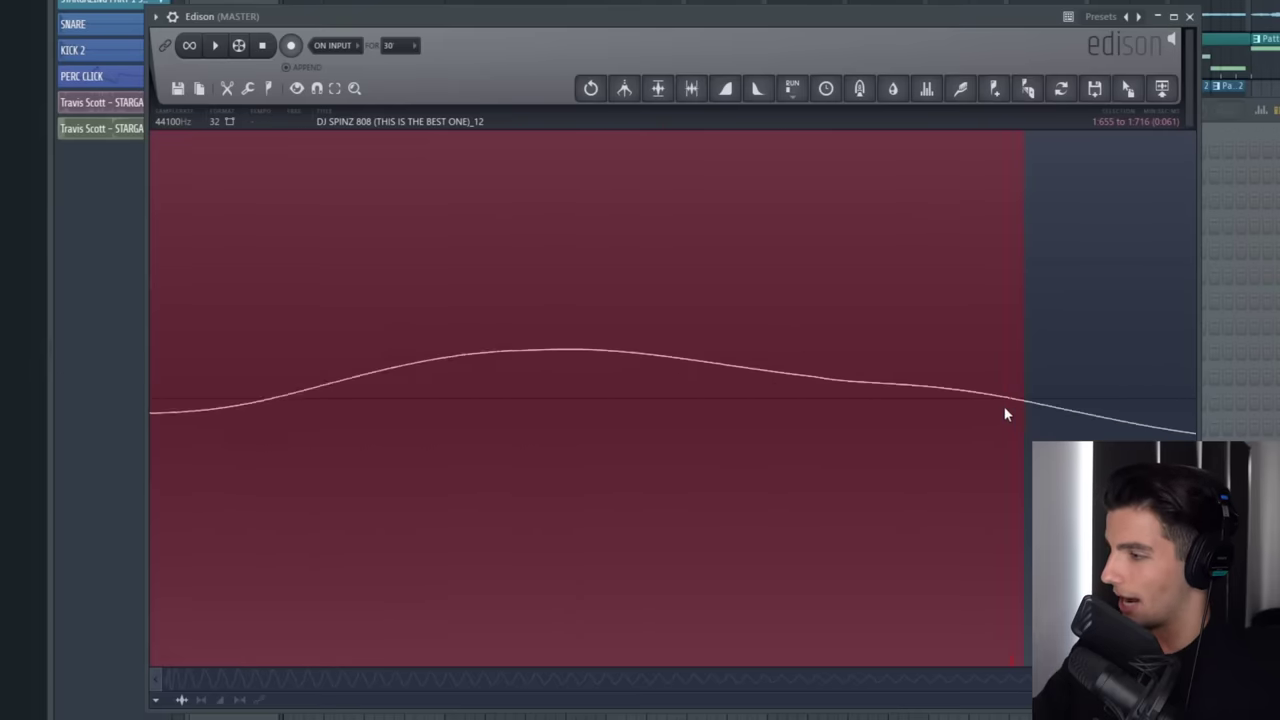
{"action": "left_click_drag", "start_coordinate": [1122, 400], "coordinate": [929, 414]}
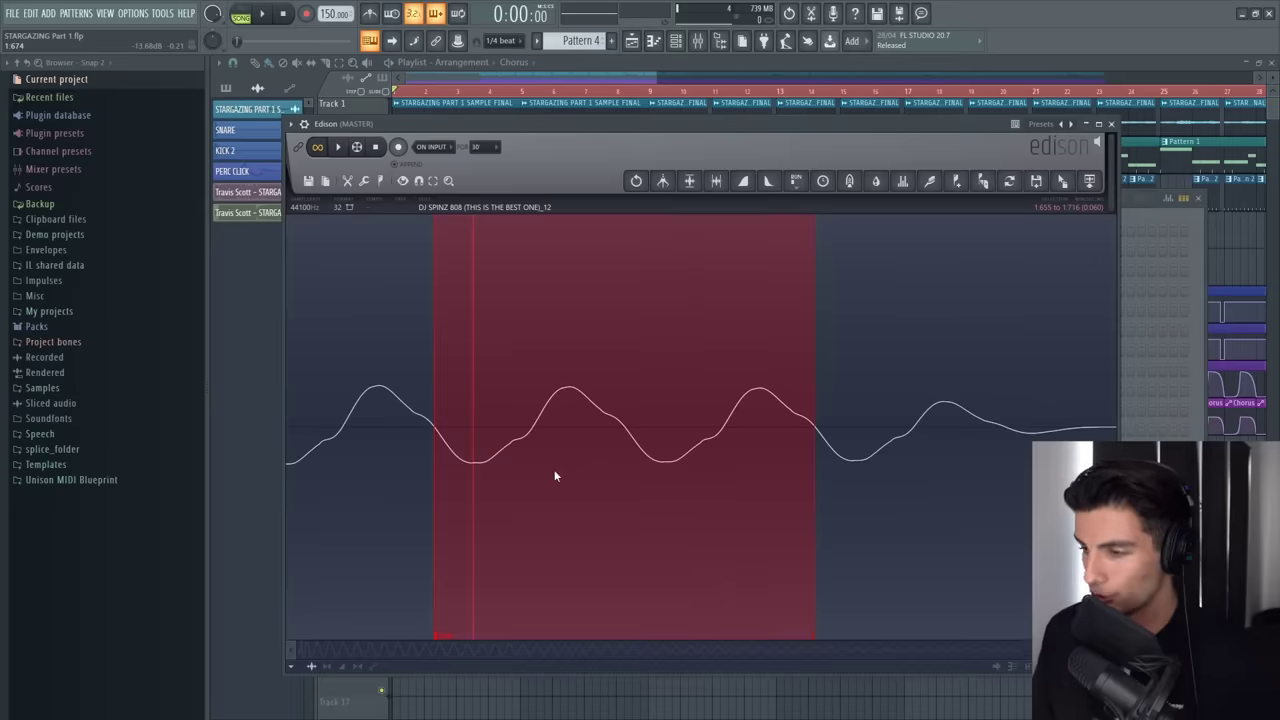
Tune the selection into a seamless loop, accept it, and load it onto a channel
{"action": "key", "text": "ctrl+l"}
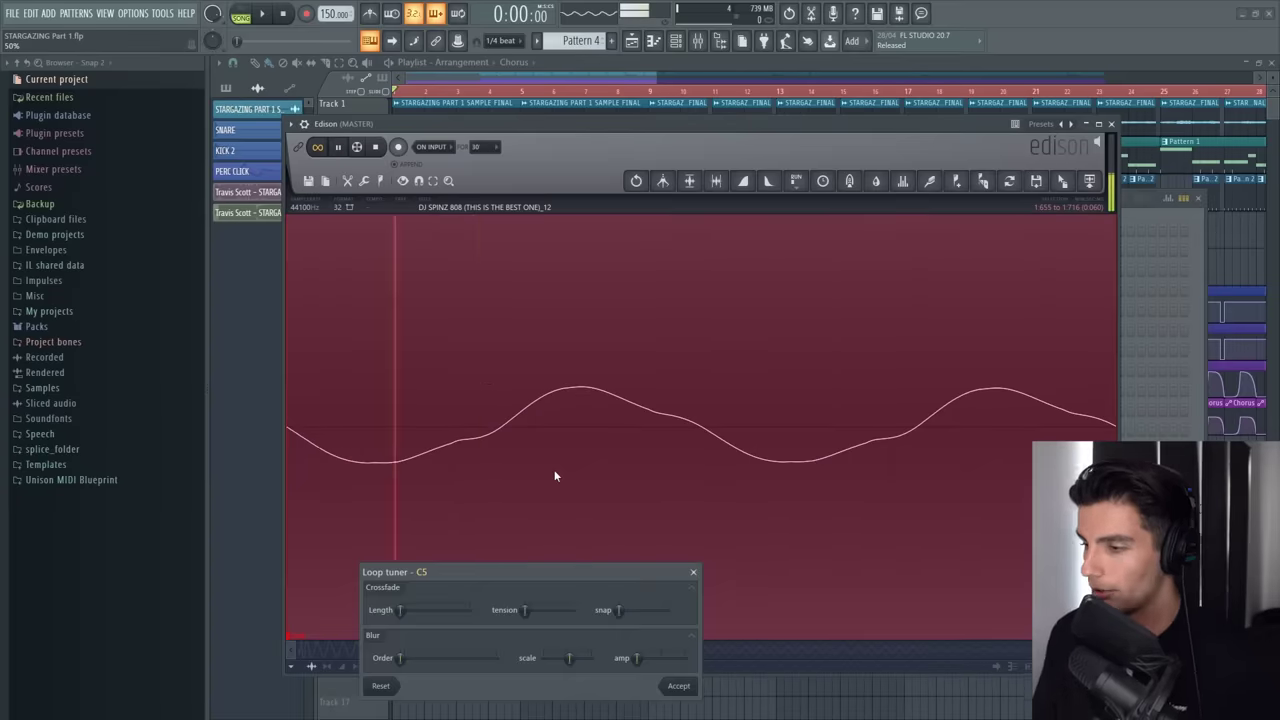
{"action": "left_click", "coordinate": [678, 688]}
{"action": "left_click_drag", "start_coordinate": [1146, 334], "coordinate": [768, 441]}
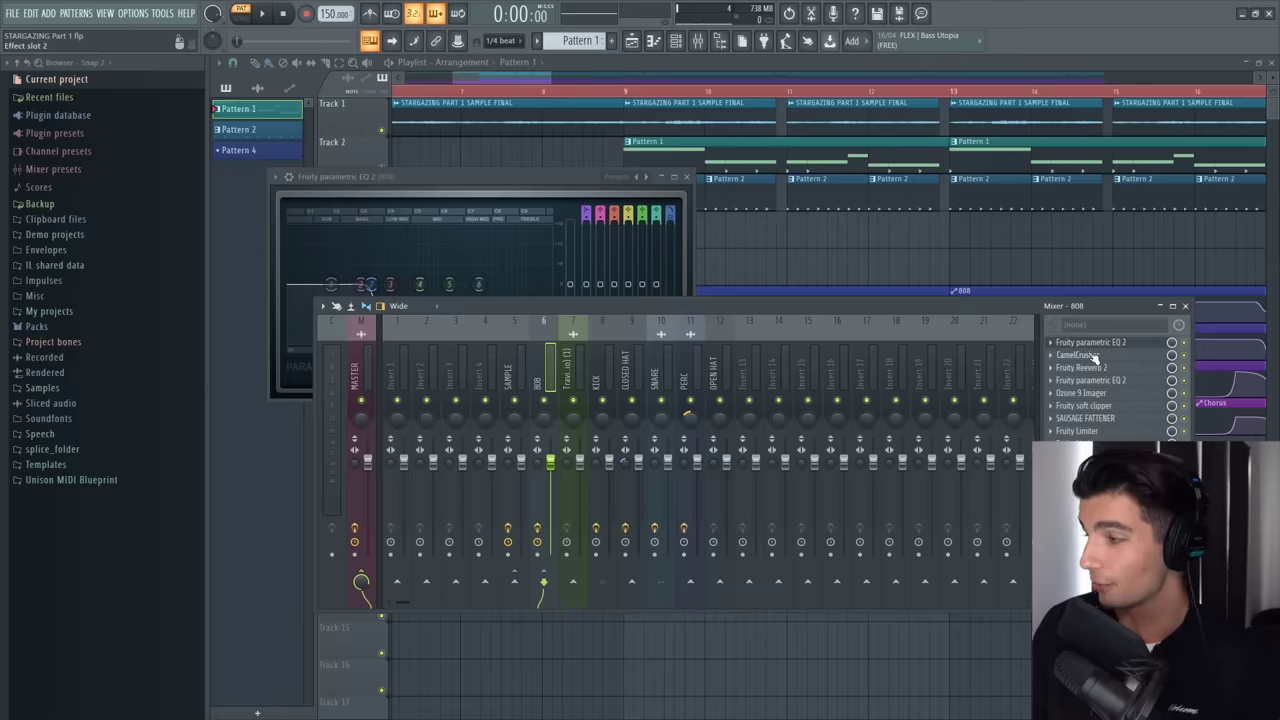
Review the 808 insert's CamelCrusher effect, then bring the Channel rack back up
{"action": "left_click", "coordinate": [1093, 355]}
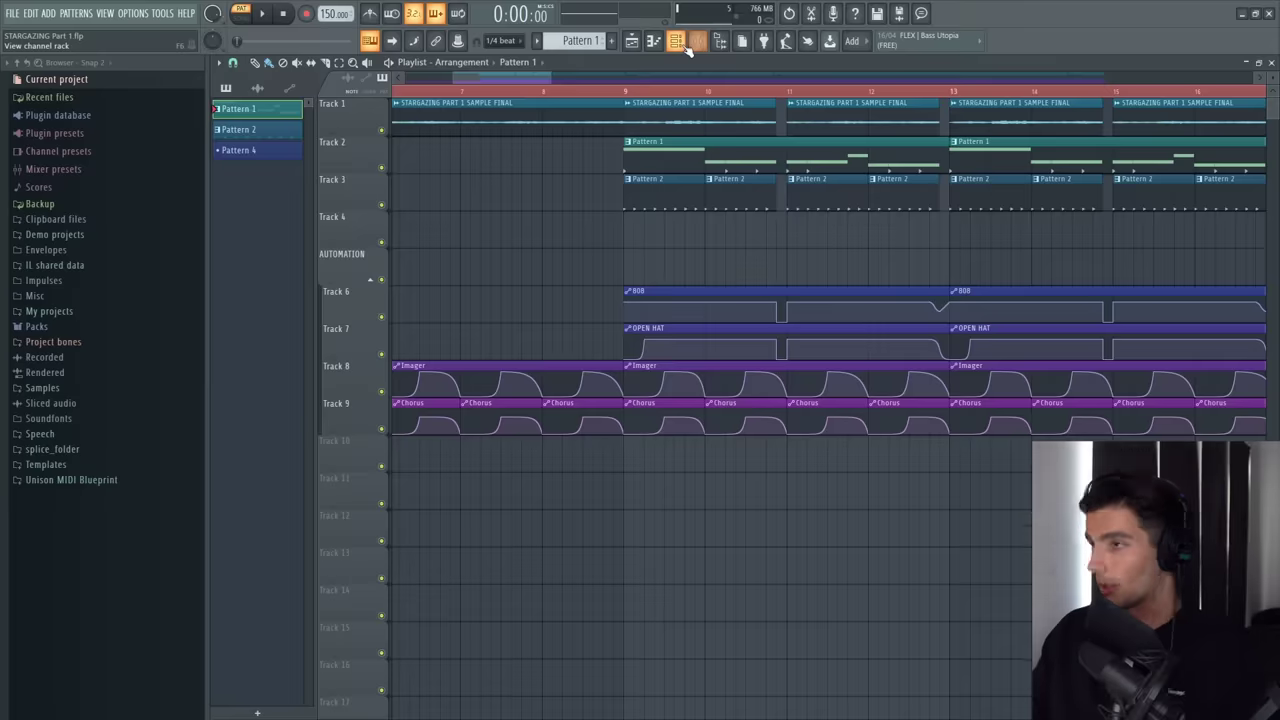
{"action": "key", "text": "F6"}
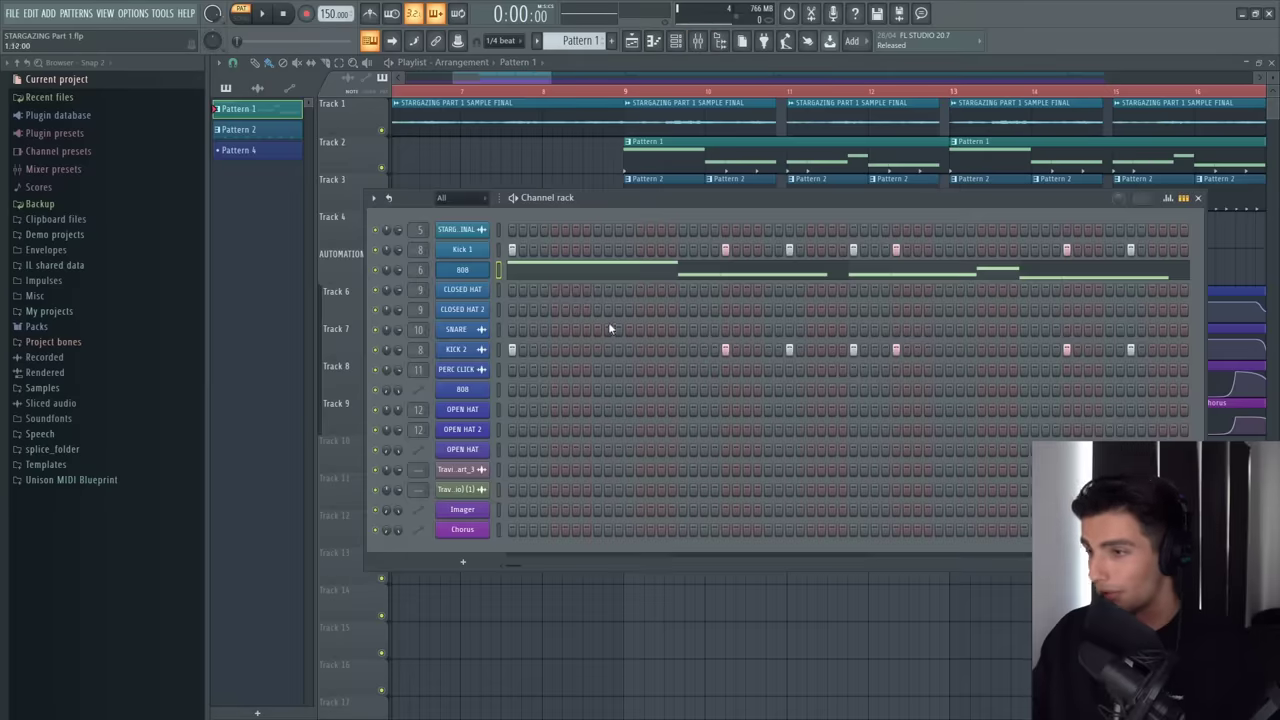
Play the beat and select CLOSED HAT, SNARE, OPEN HAT and OPEN HAT 2 in Pattern 2
{"action": "left_click", "coordinate": [264, 14]}
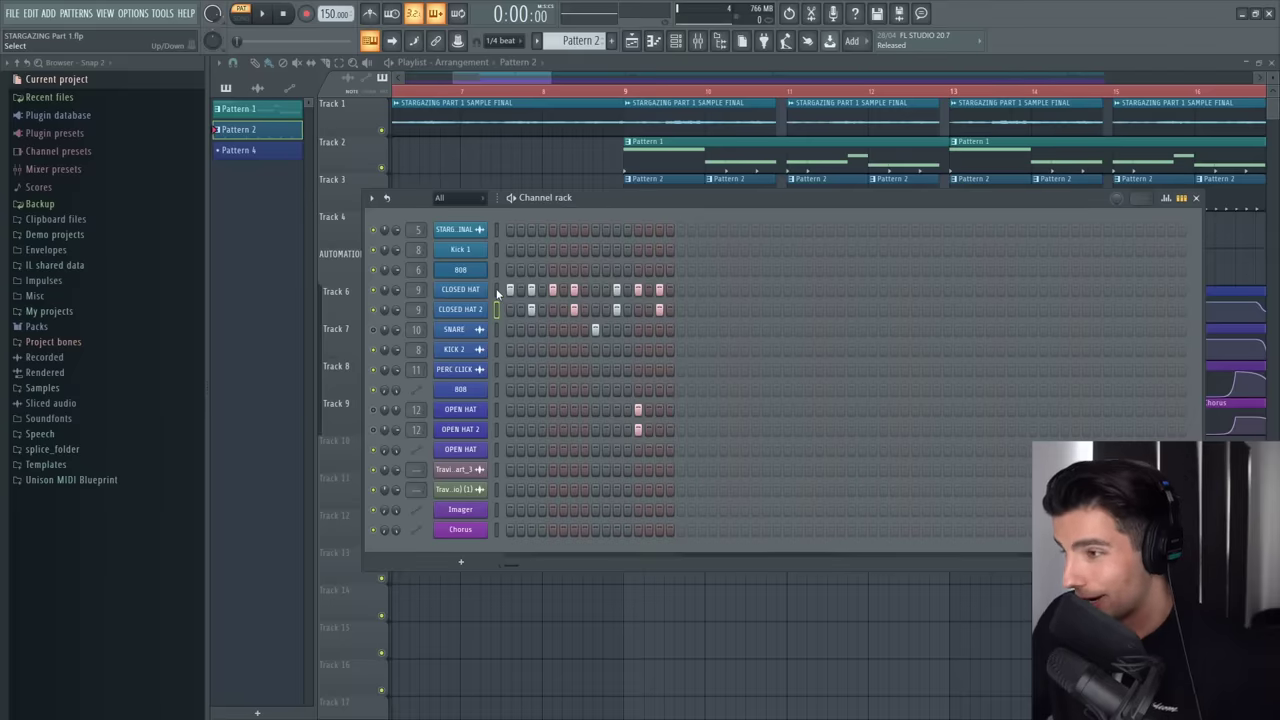
{"action": "left_click", "coordinate": [496, 289]}
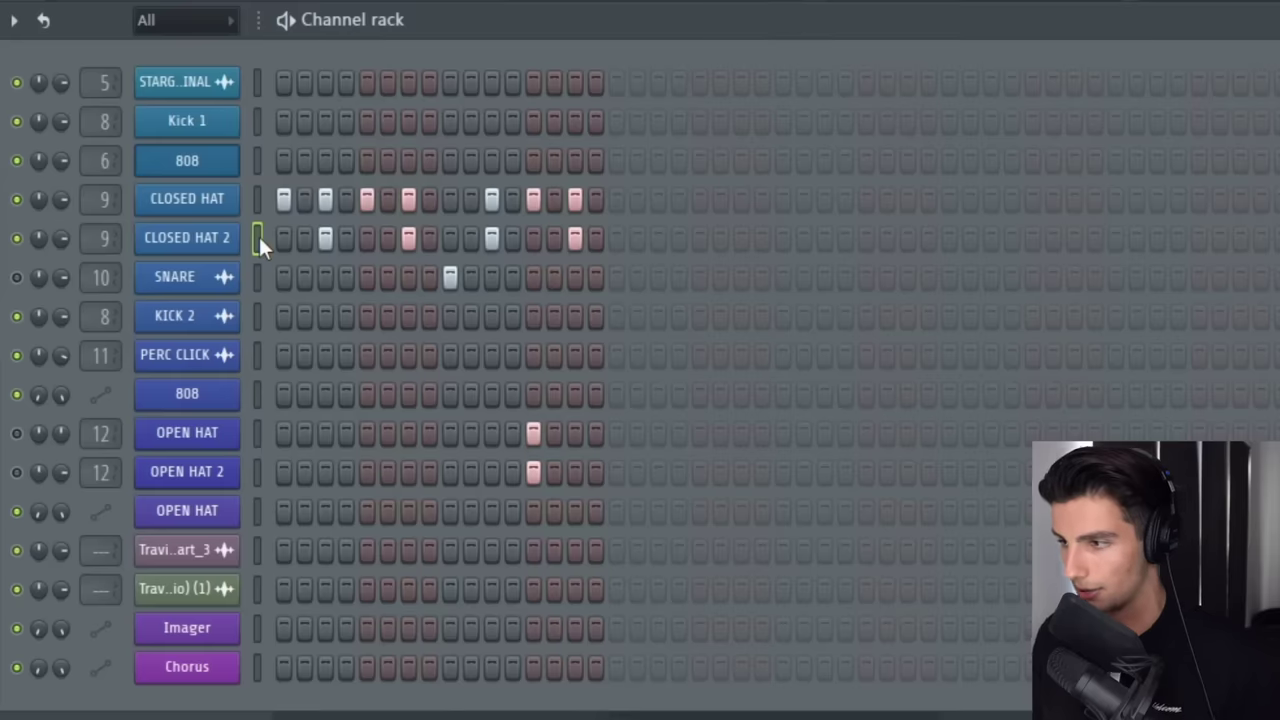
{"action": "left_click", "coordinate": [257, 277]}
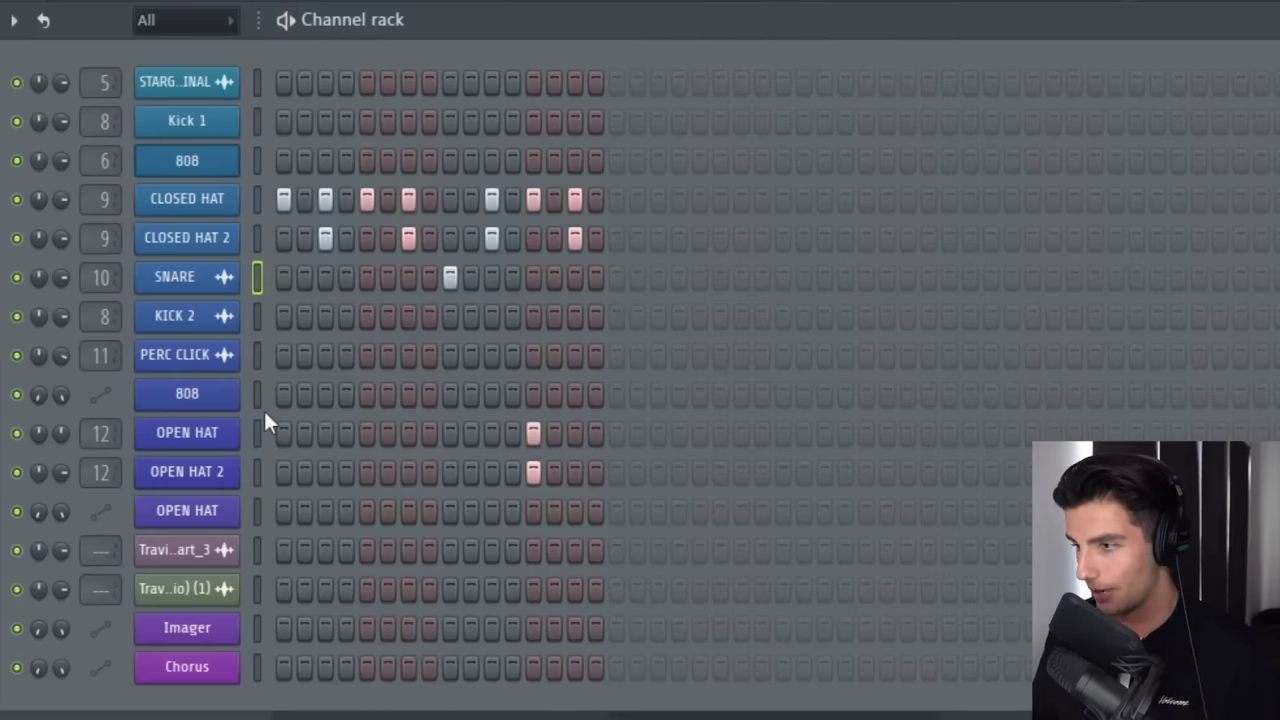
{"action": "left_click", "coordinate": [257, 432]}
{"action": "left_click", "coordinate": [259, 470]}
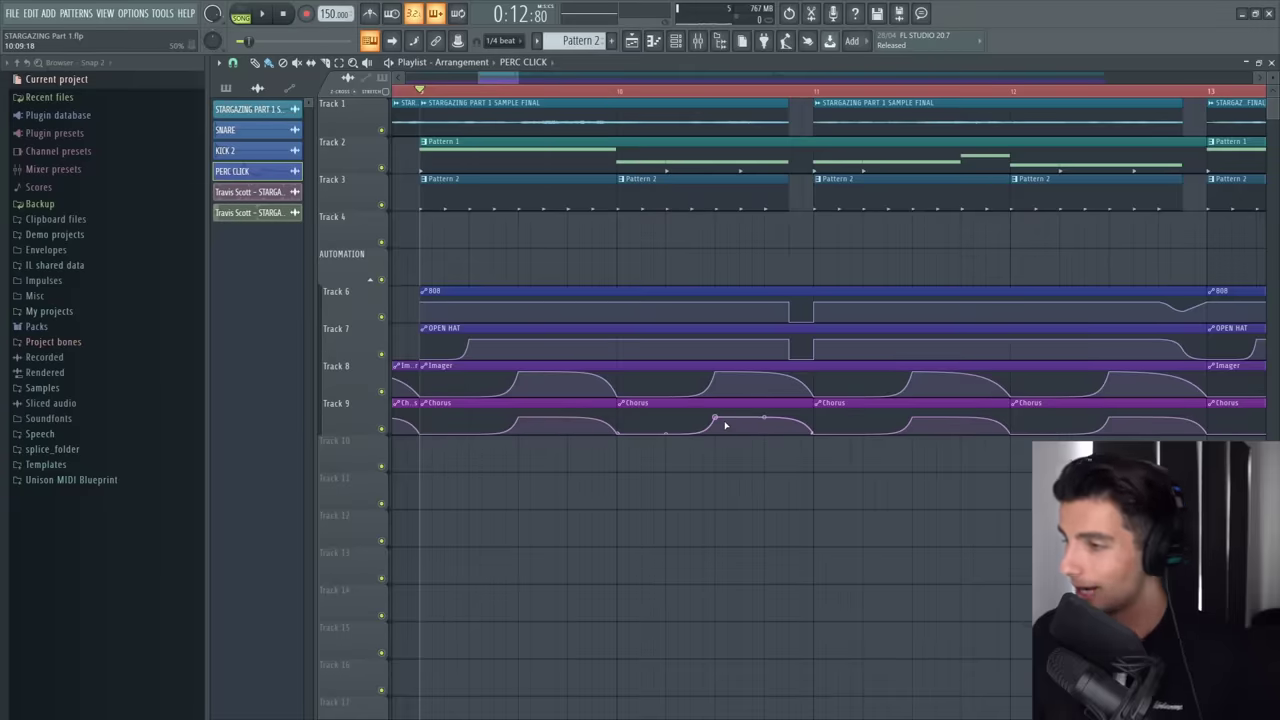
Play part 1's arrangement to hear it with its automation lanes
{"action": "key", "text": "space"}
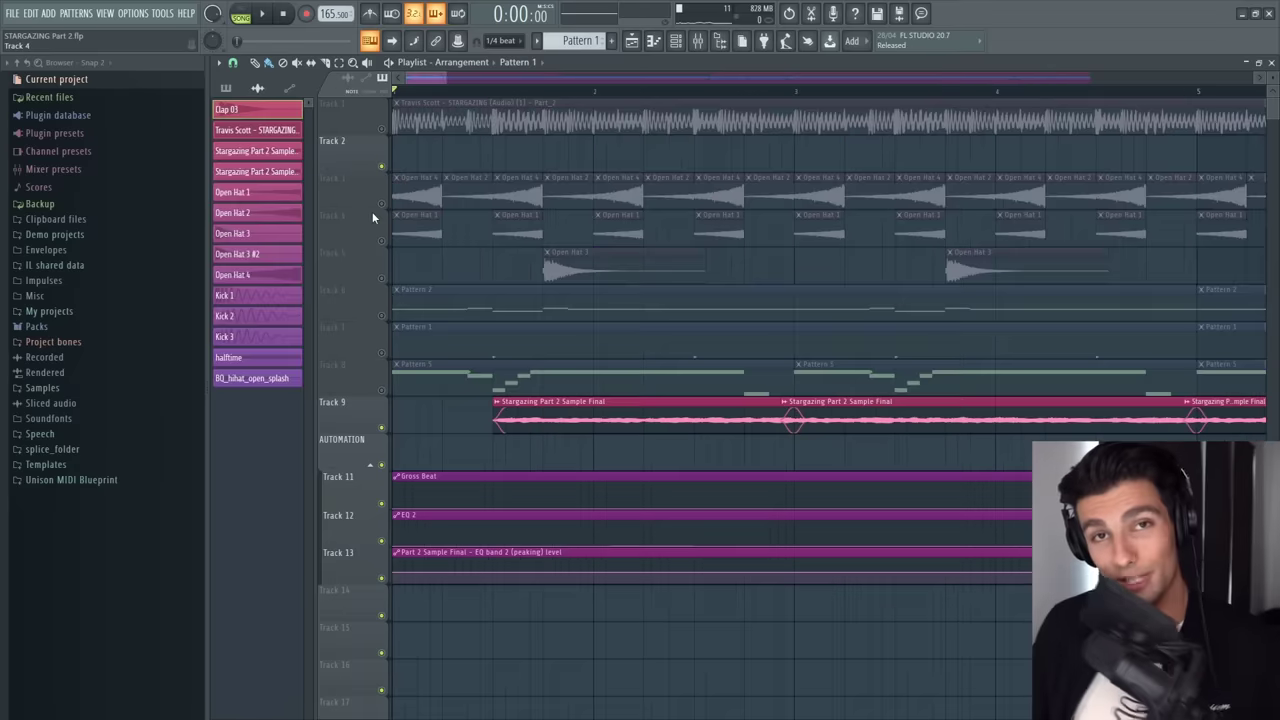
{"action": "key", "text": "space"}
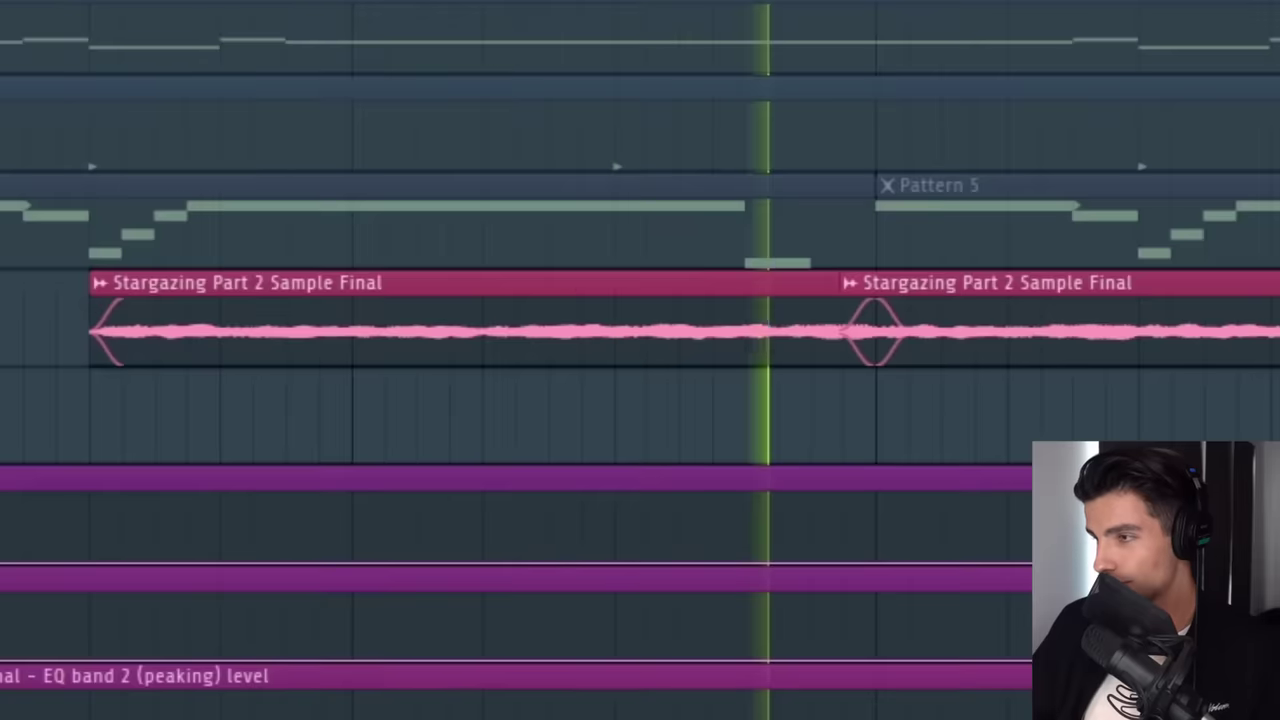
{"action": "key", "text": "space"}
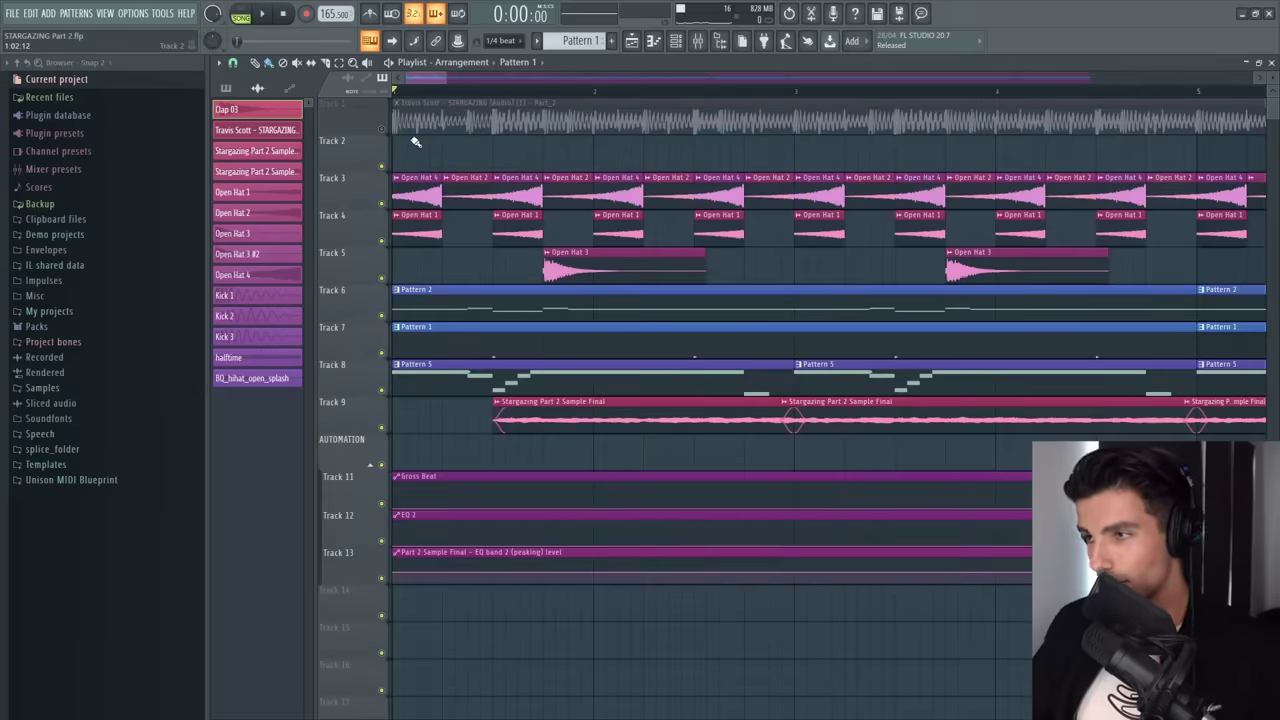
{"action": "key", "text": "space"}
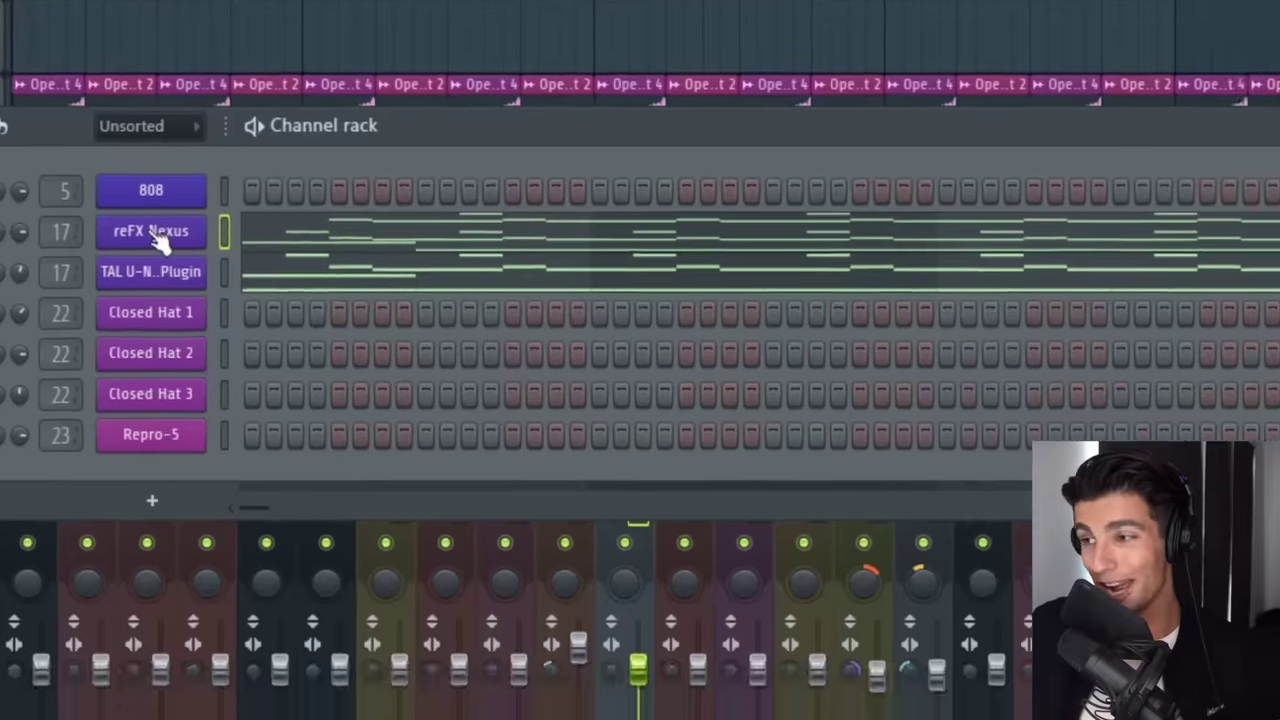
Open the reFX Nexus channel's plugin window from the Channel rack
{"action": "left_click", "coordinate": [210, 310]}
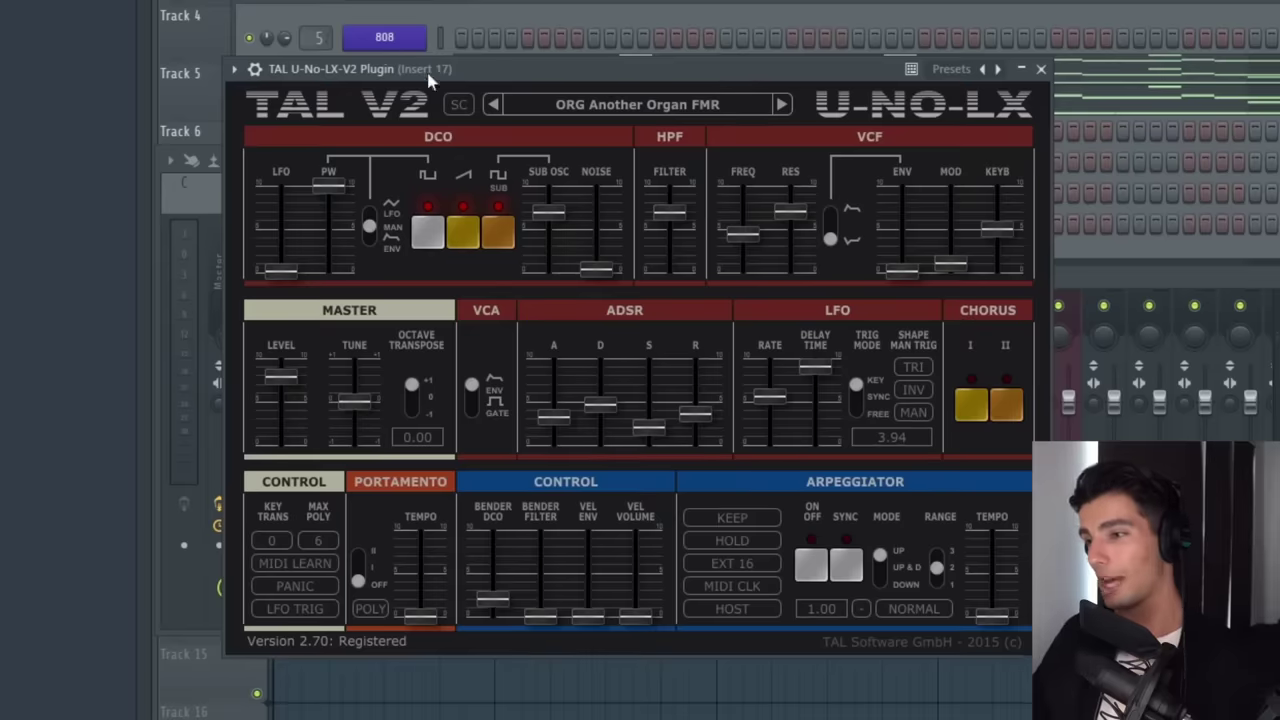
Browse the TAL U-No-LX presets under FMR Presets Bank > Organ, keeping ORG Another Organ FMR
{"action": "left_click", "coordinate": [657, 102]}
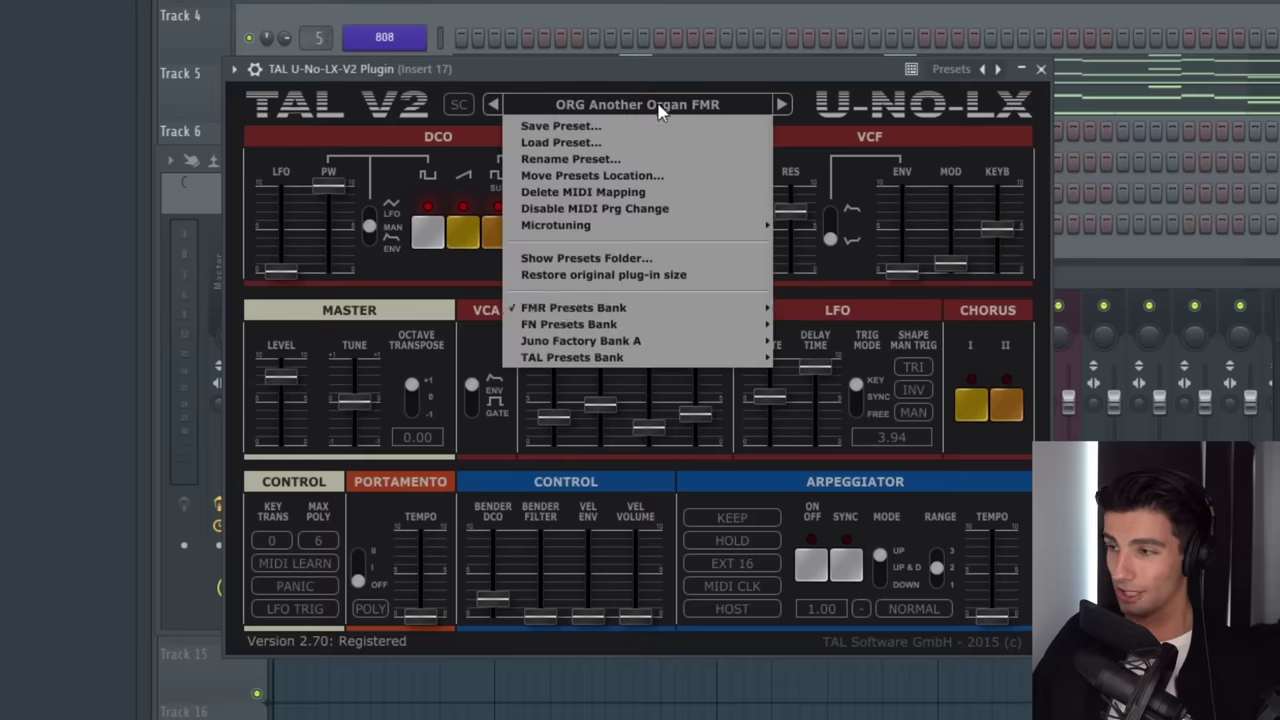
{"action": "mouse_move", "coordinate": [573, 307]}
{"action": "mouse_move", "coordinate": [810, 192]}
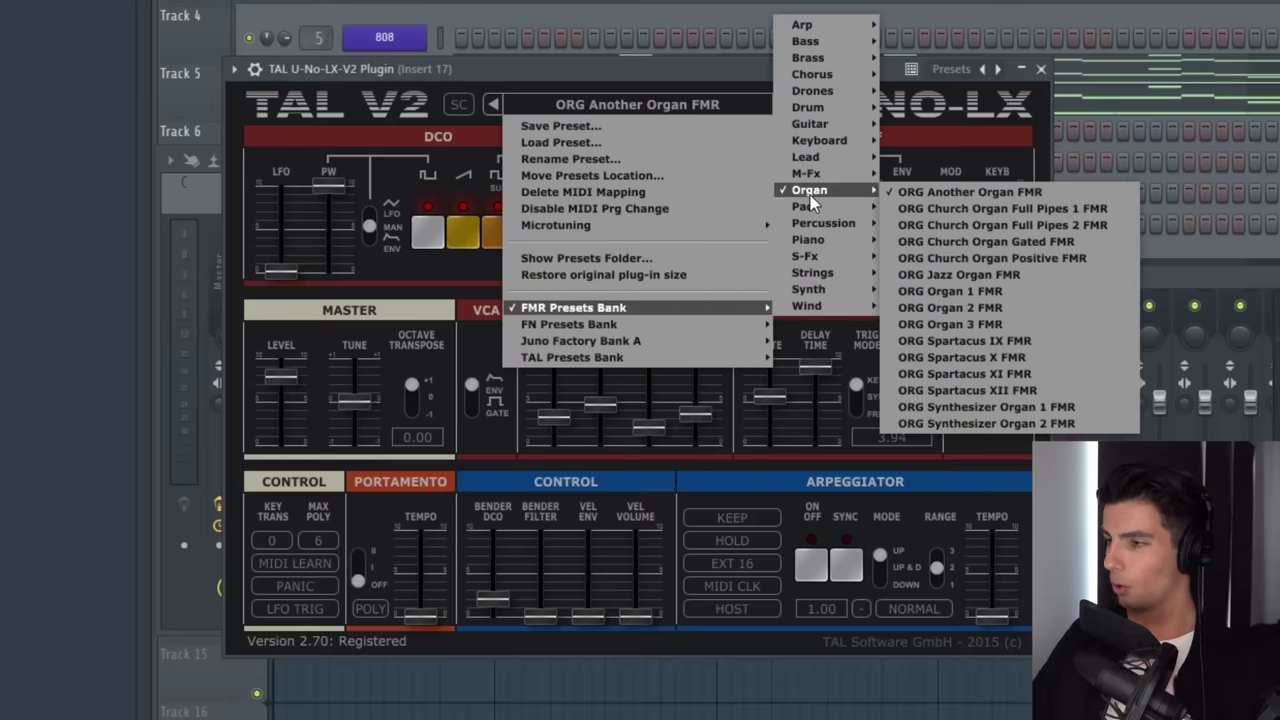
{"action": "left_click", "coordinate": [611, 369]}
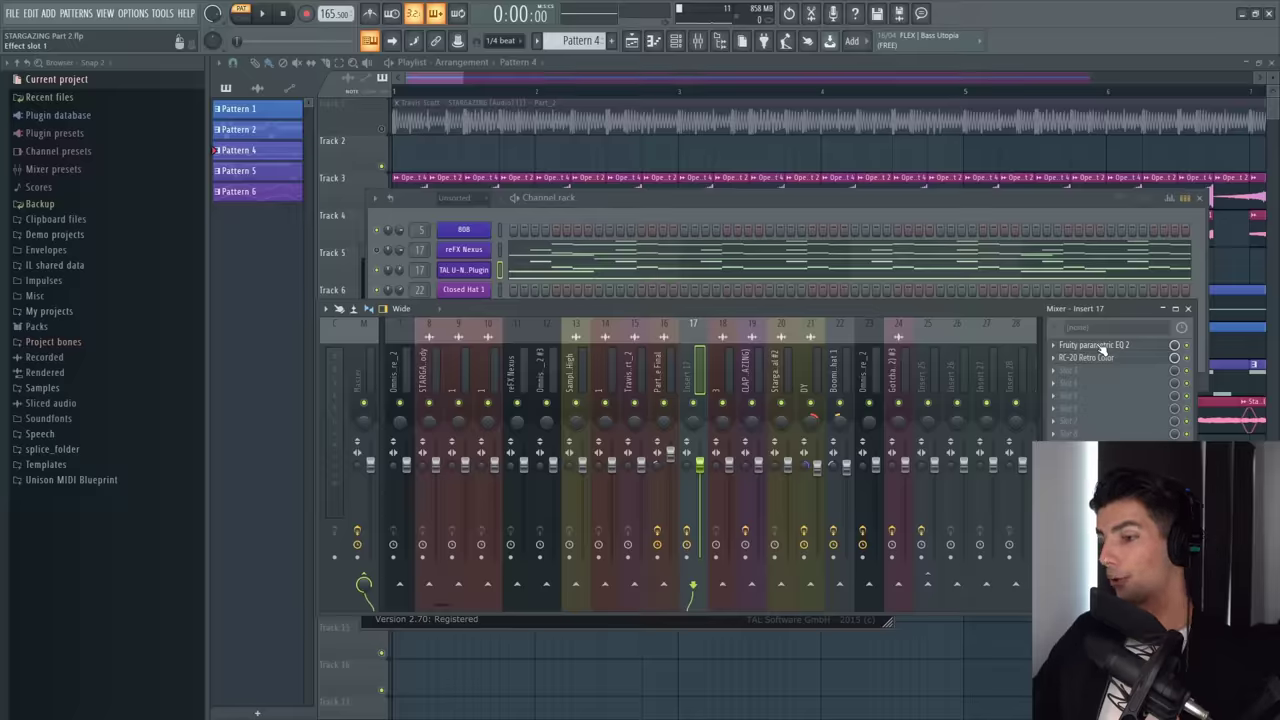
Check insert 17's EQ, then render Pattern 4 to audio in place and reverse it
{"action": "left_click", "coordinate": [1100, 346]}
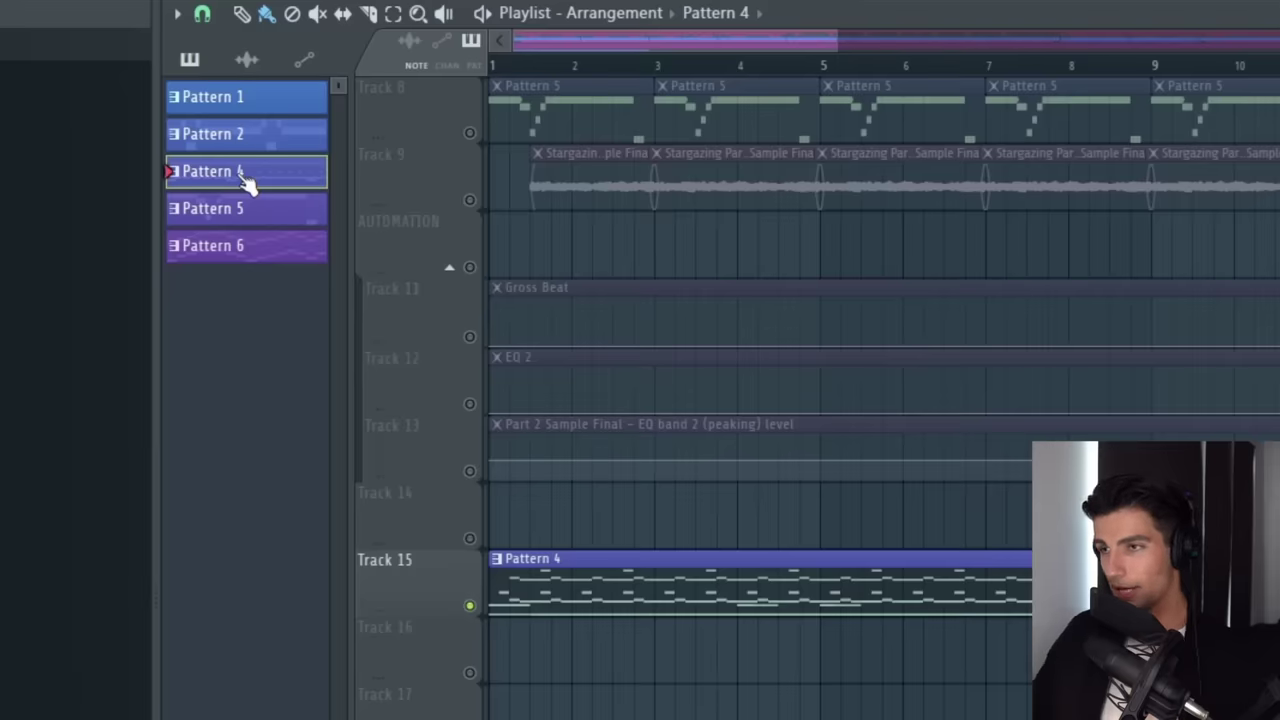
{"action": "right_click", "coordinate": [218, 176]}
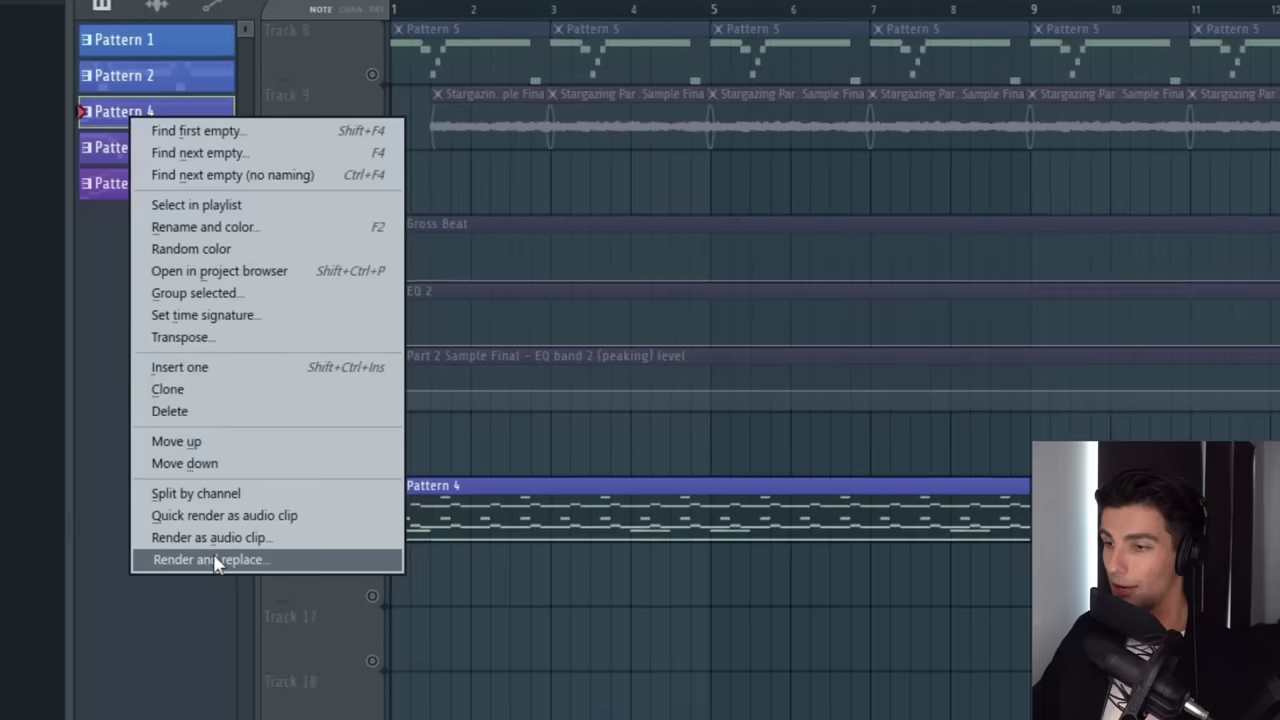
{"action": "left_click", "coordinate": [304, 635]}
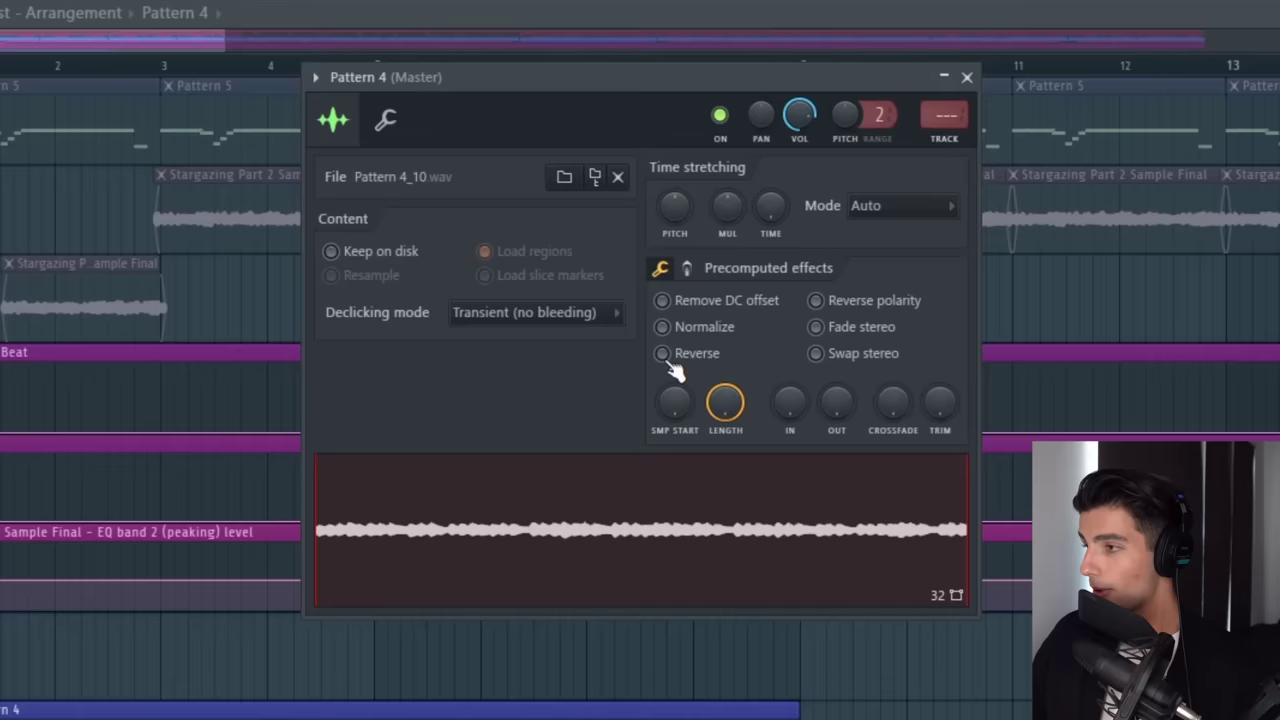
{"action": "left_click", "coordinate": [663, 354]}
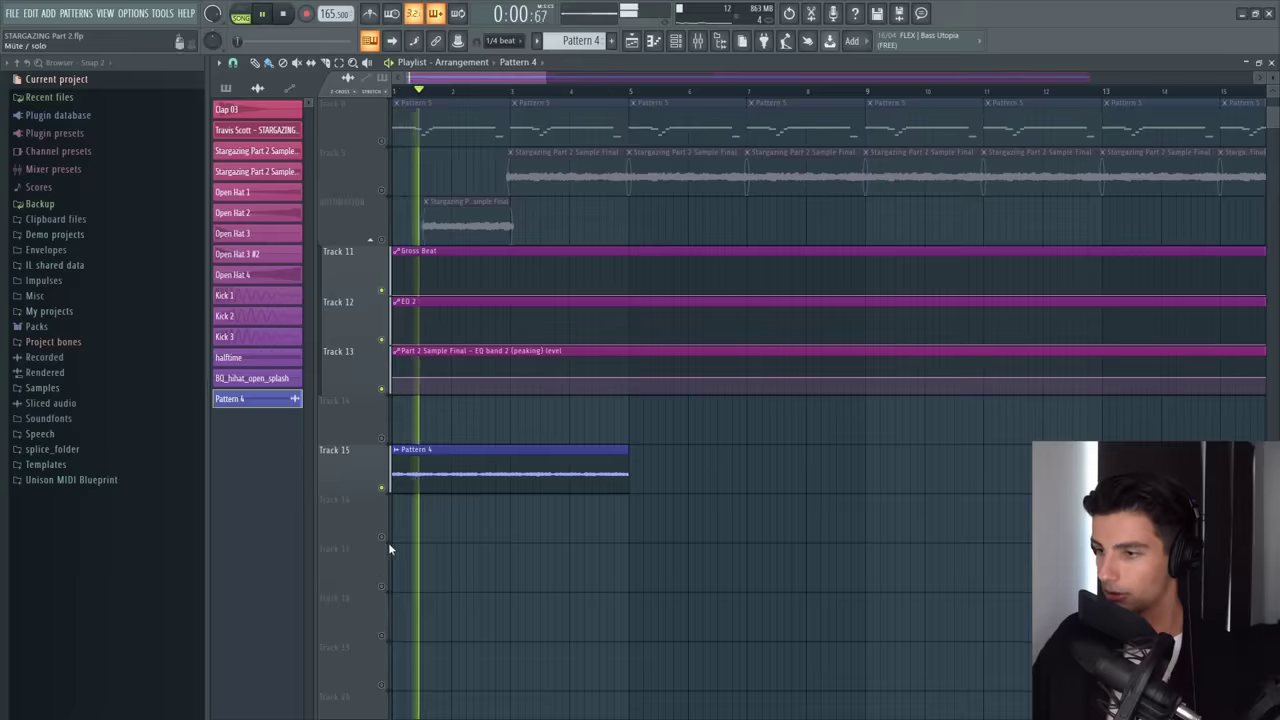
{"action": "scroll", "coordinate": [630, 216], "scroll_direction": "up", "scroll_amount": 3}
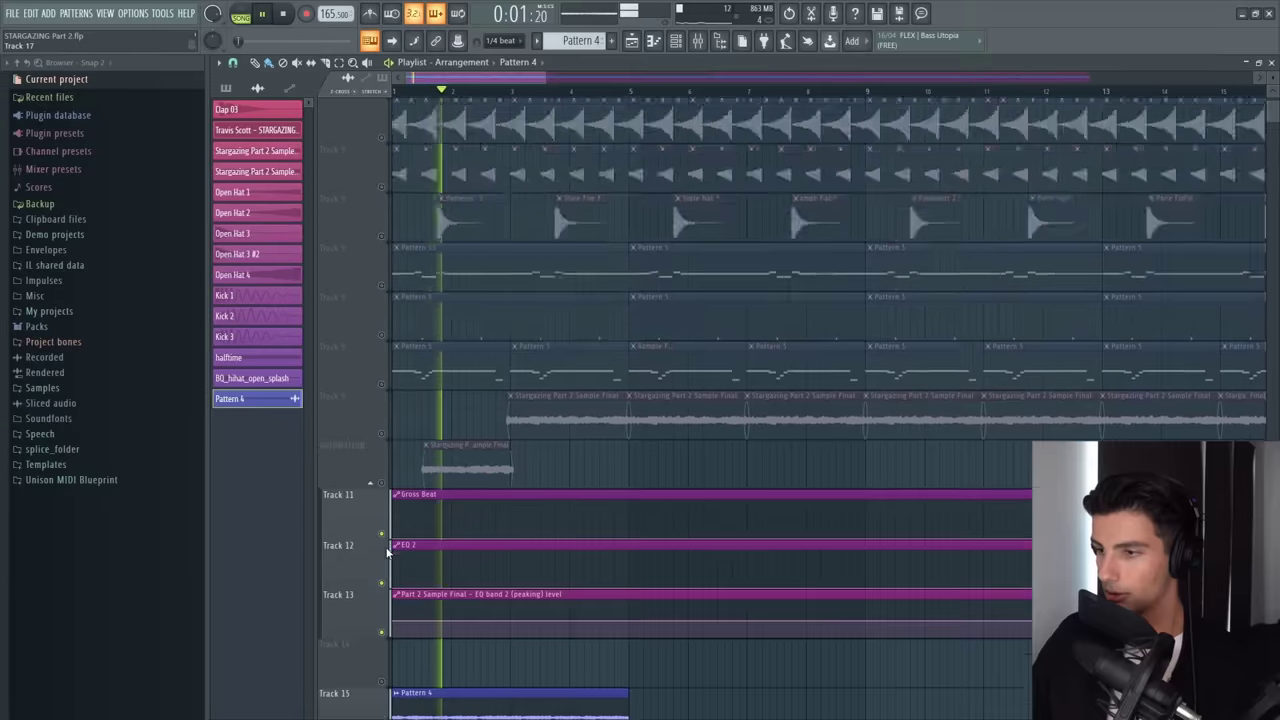
Review the sample's RC-20, compressor and chorus effects and insert 25's chain, then play
{"action": "scroll", "coordinate": [630, 216], "scroll_direction": "down", "scroll_amount": 2}
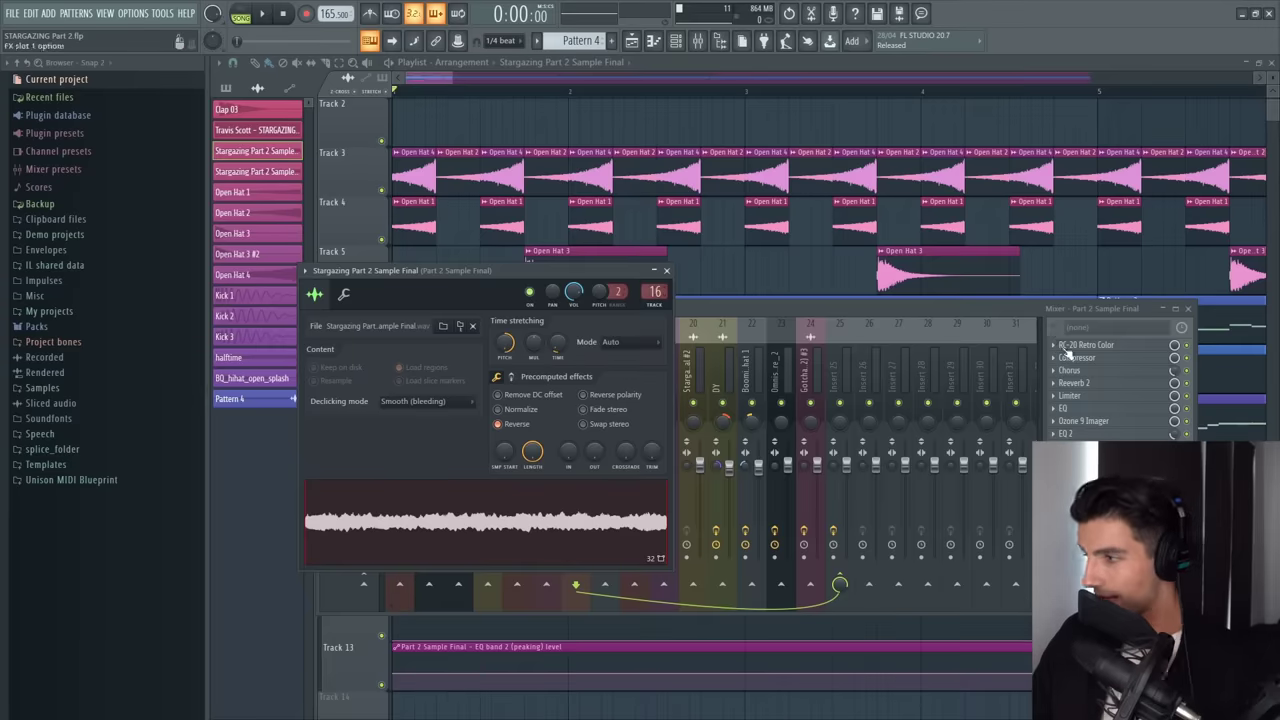
{"action": "left_click", "coordinate": [1082, 345]}
{"action": "left_click", "coordinate": [1102, 358]}
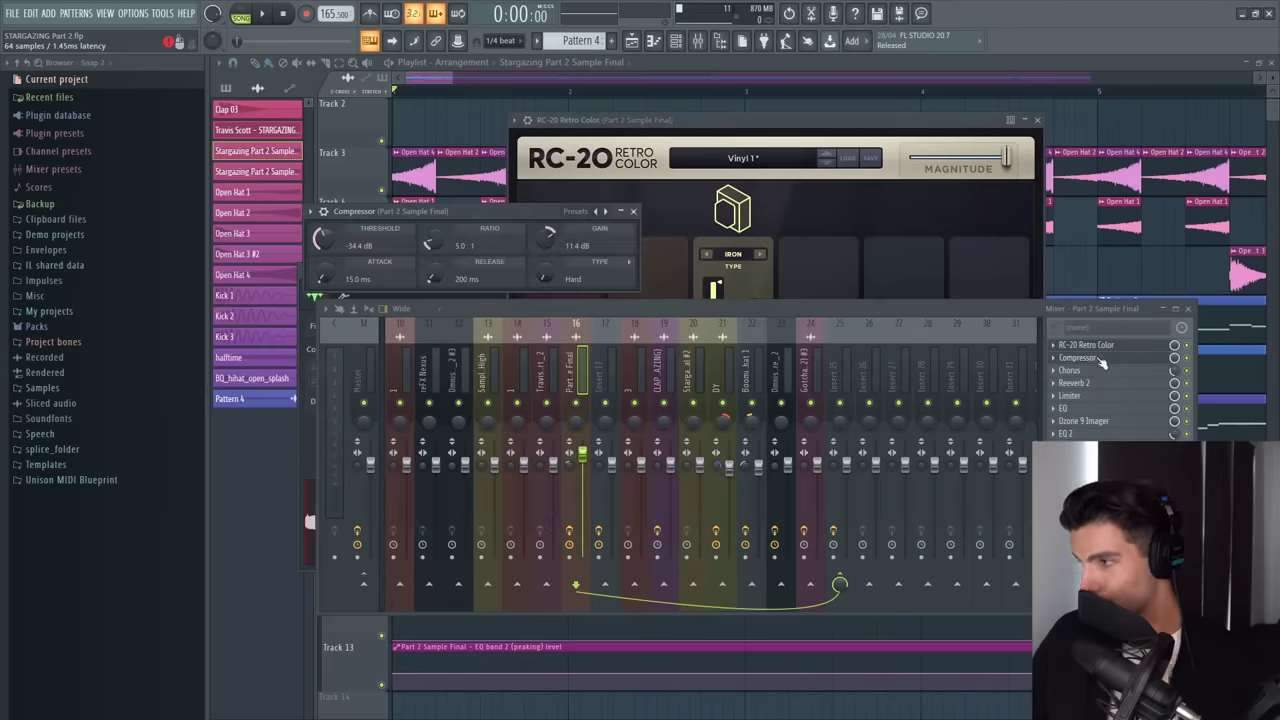
{"action": "left_click", "coordinate": [1072, 371]}
{"action": "left_click", "coordinate": [835, 376]}
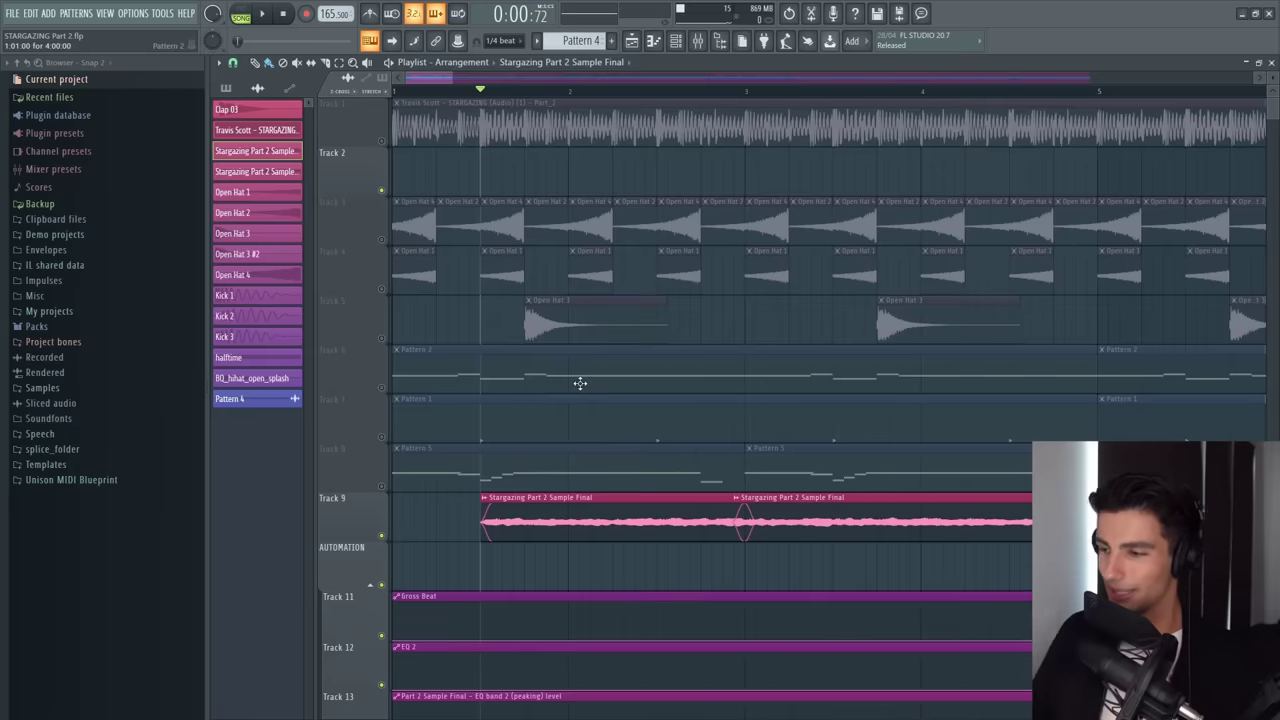
{"action": "key", "text": "space"}
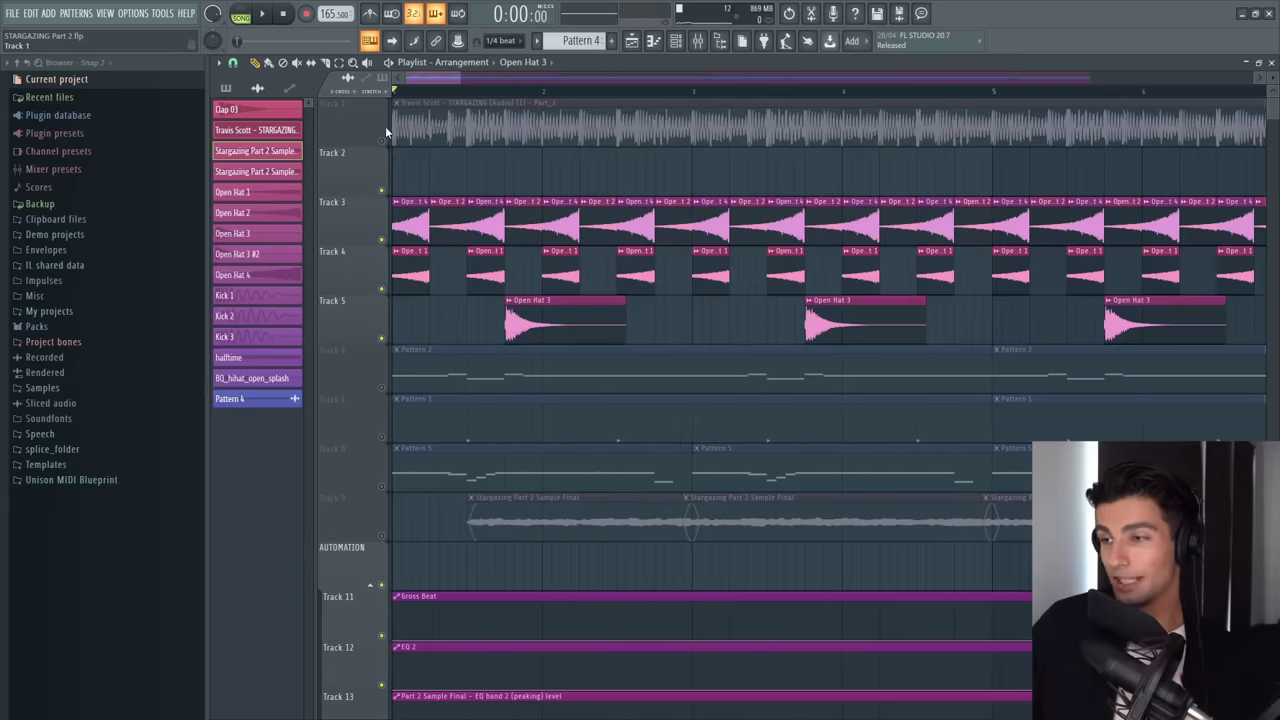
Play and stop the arrangement, then open Gross Beat on the DY insert
{"action": "key", "text": "space"}
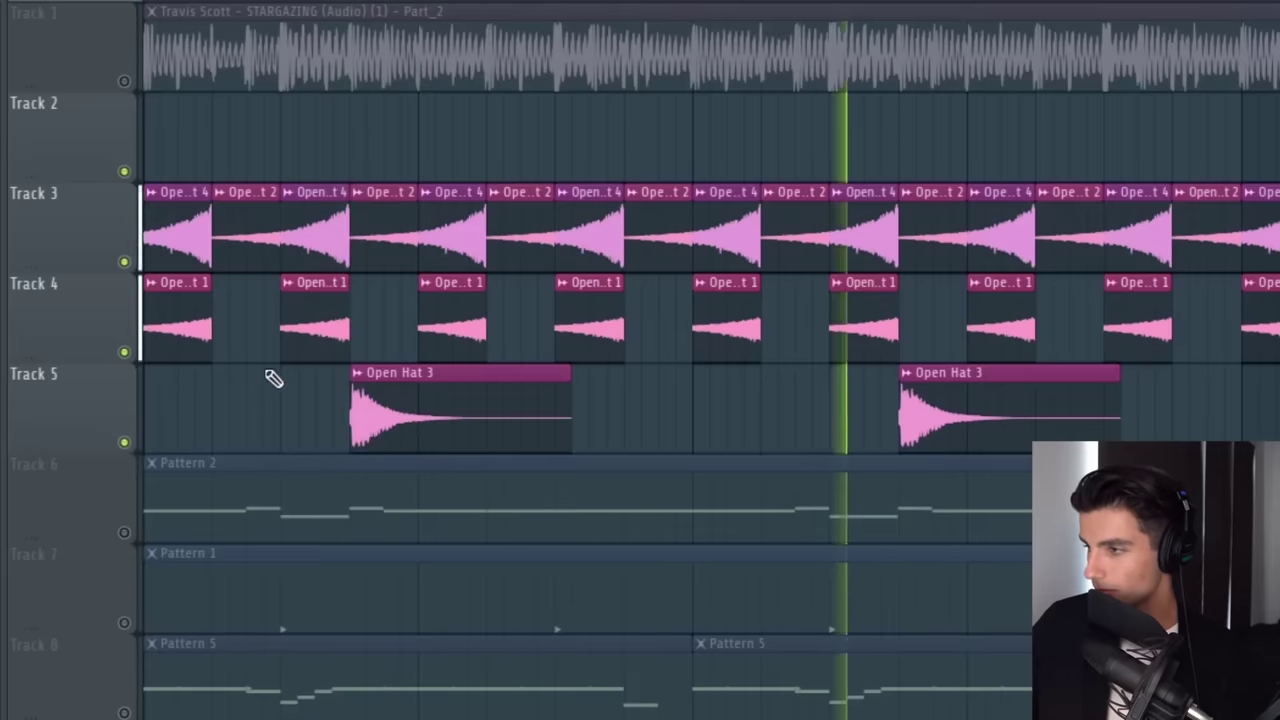
{"action": "key", "text": "space"}
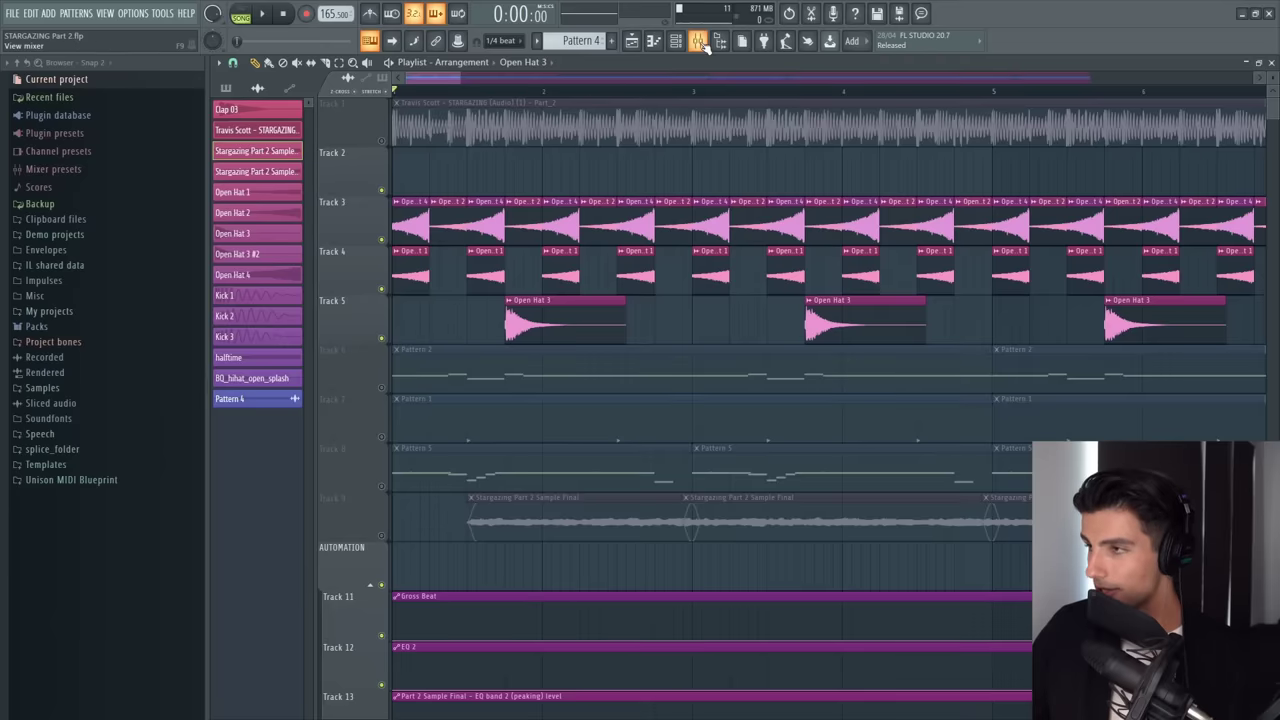
{"action": "left_click", "coordinate": [697, 41]}
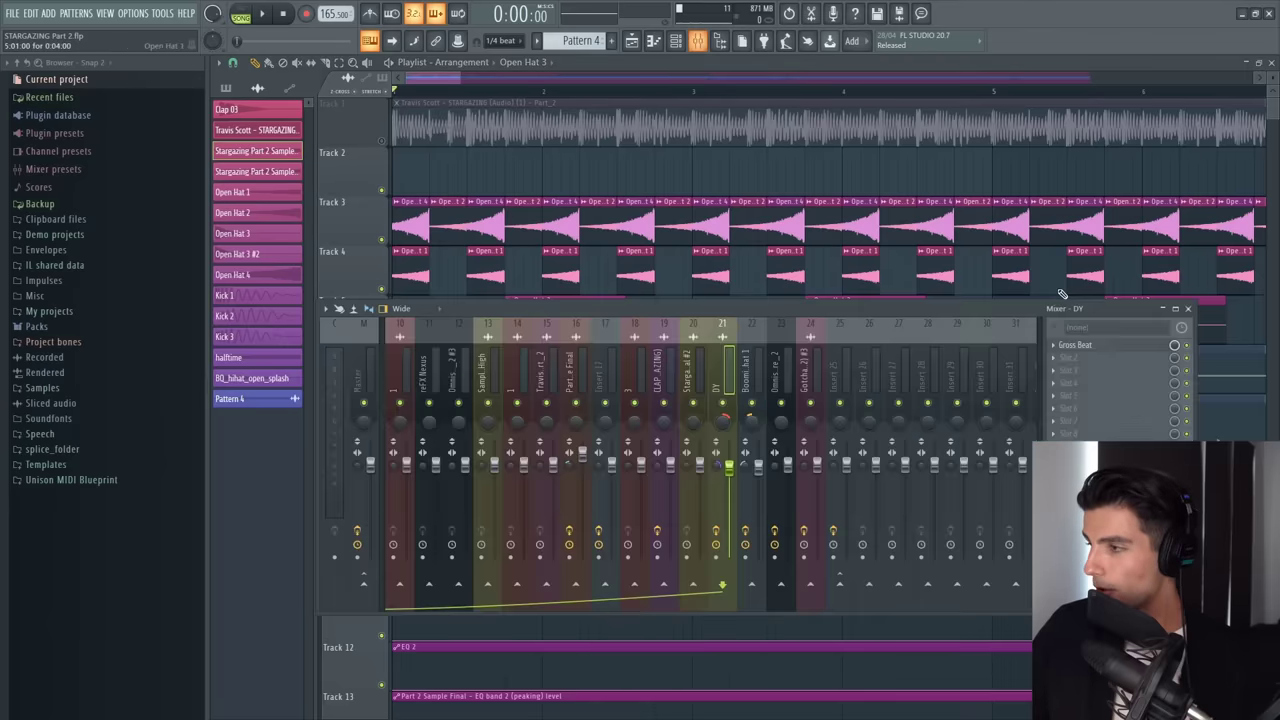
{"action": "left_click", "coordinate": [1185, 330]}
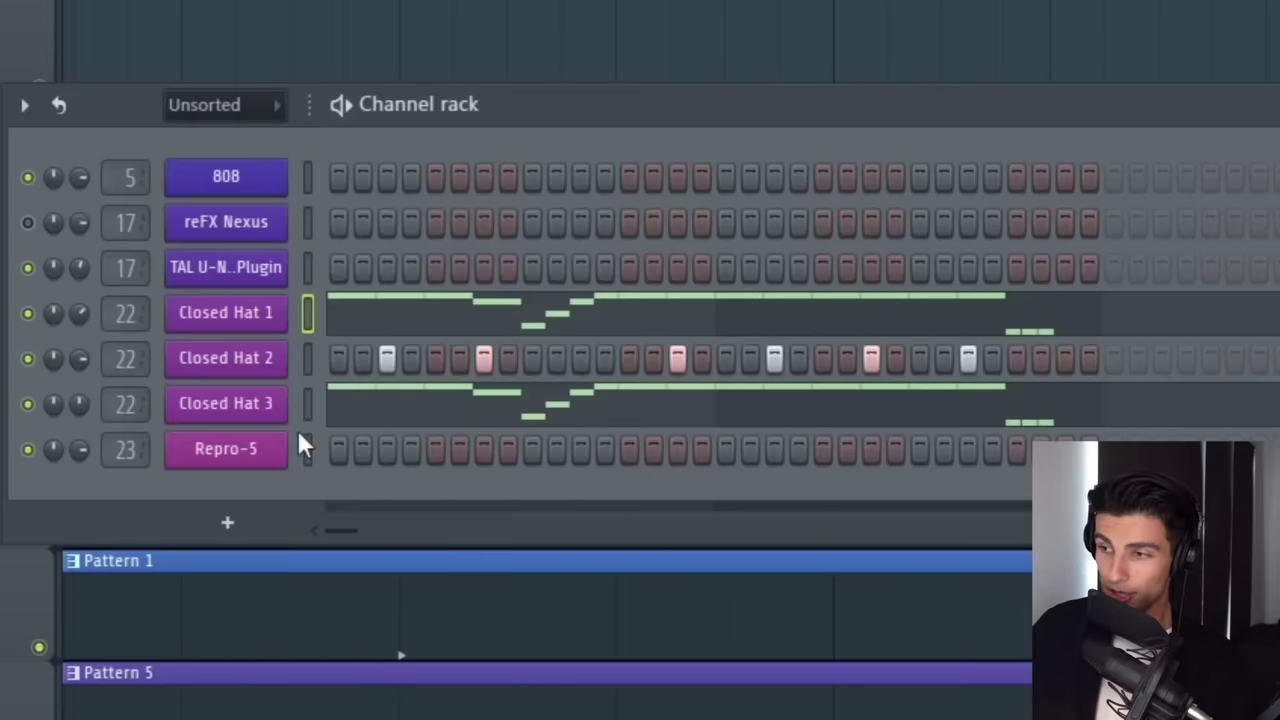
Select the Closed Hat 2 and Closed Hat 3 channels in the Channel rack
{"action": "left_click", "coordinate": [308, 360]}
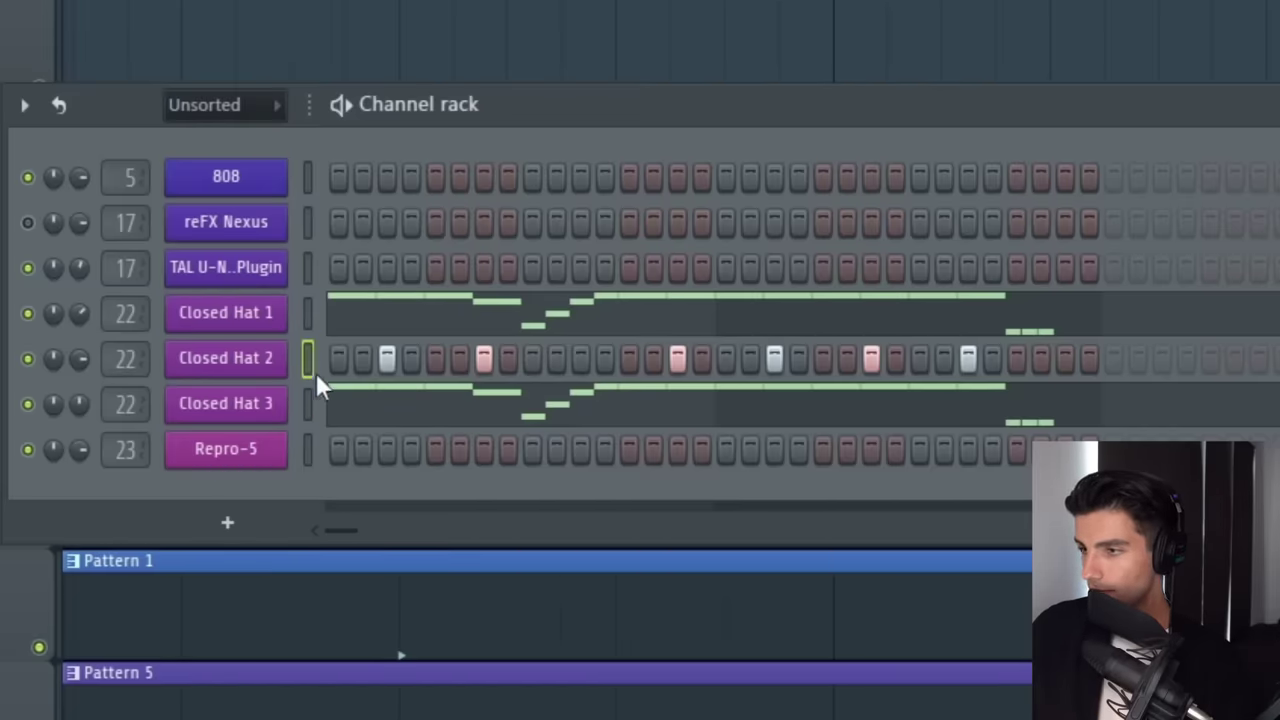
{"action": "left_click", "coordinate": [305, 405]}
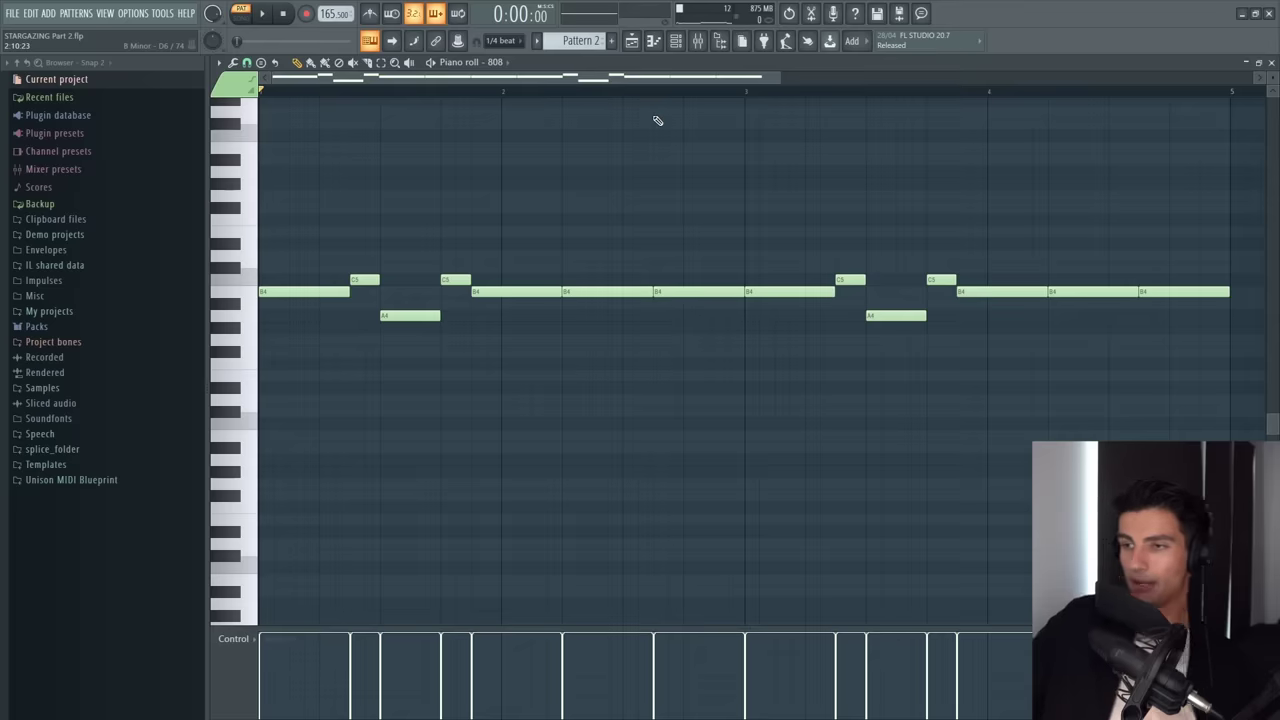
Play the 808 pattern and review its insert's EQ and Sausage Fattener effects
{"action": "key", "text": "space"}
{"action": "scroll", "coordinate": [374, 246], "scroll_direction": "down", "scroll_amount": 2}
{"action": "scroll", "coordinate": [487, 324], "scroll_direction": "up", "scroll_amount": 3}
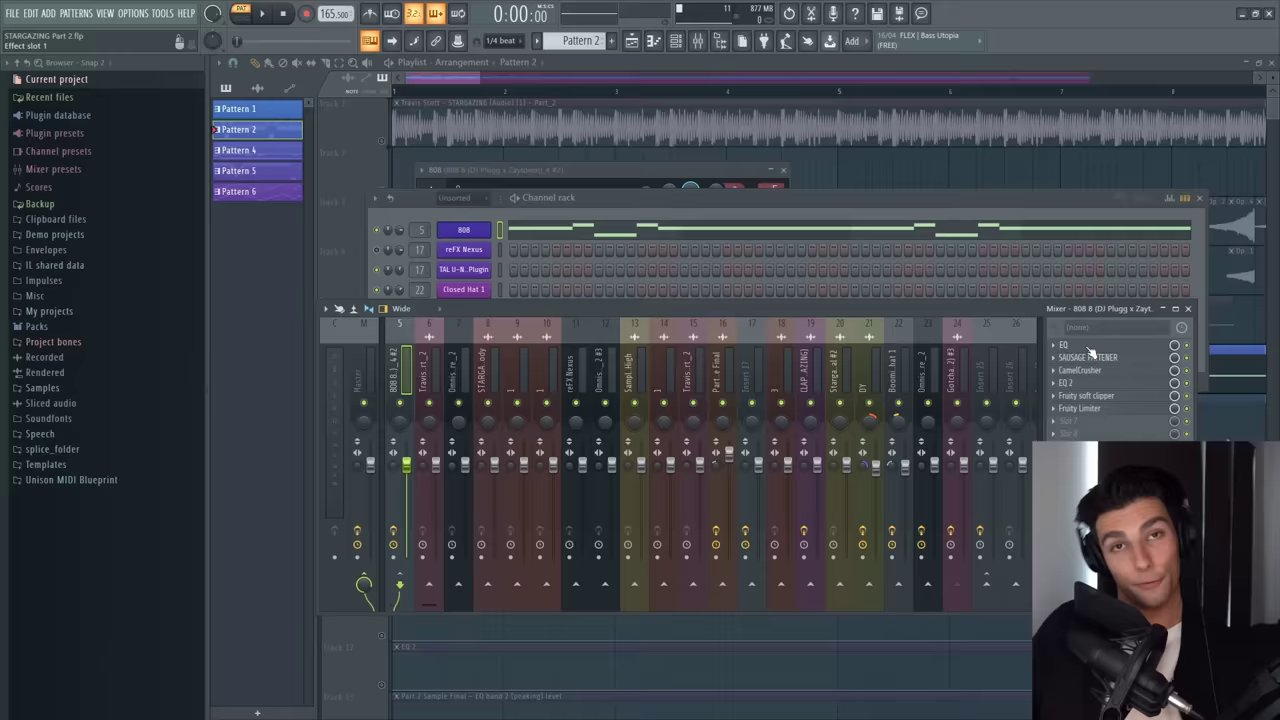
{"action": "left_click", "coordinate": [1088, 347]}
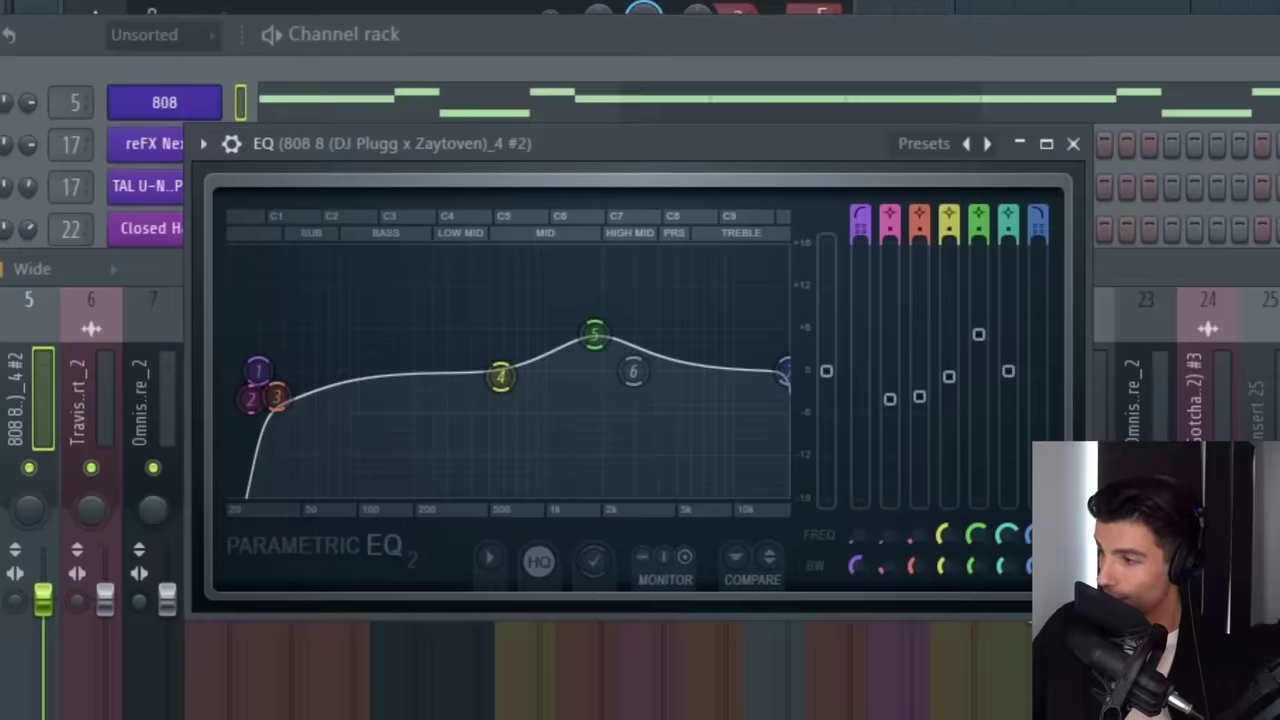
{"action": "left_click", "coordinate": [1090, 357]}
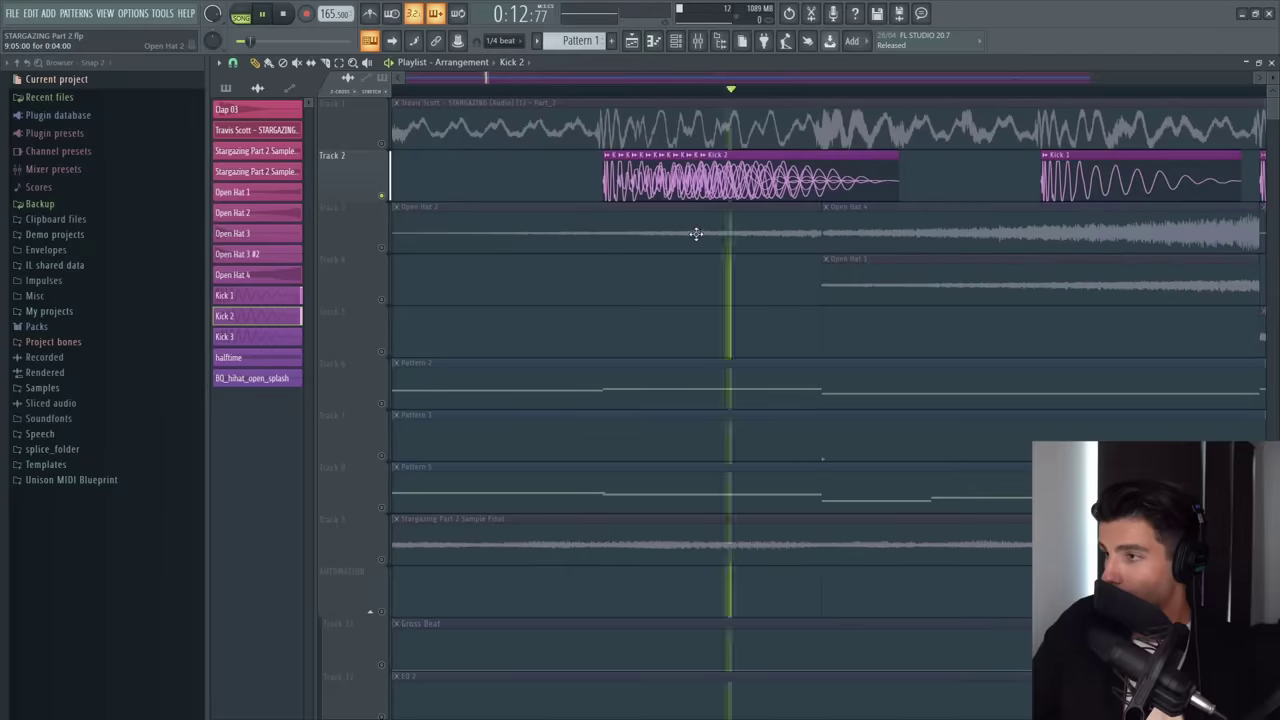
Paint a Kick 1 clip before Kick 2 on Track 2 and make it the unique sample Kick 1 #2
{"action": "scroll", "coordinate": [908, 251], "scroll_direction": "down", "scroll_amount": 3}
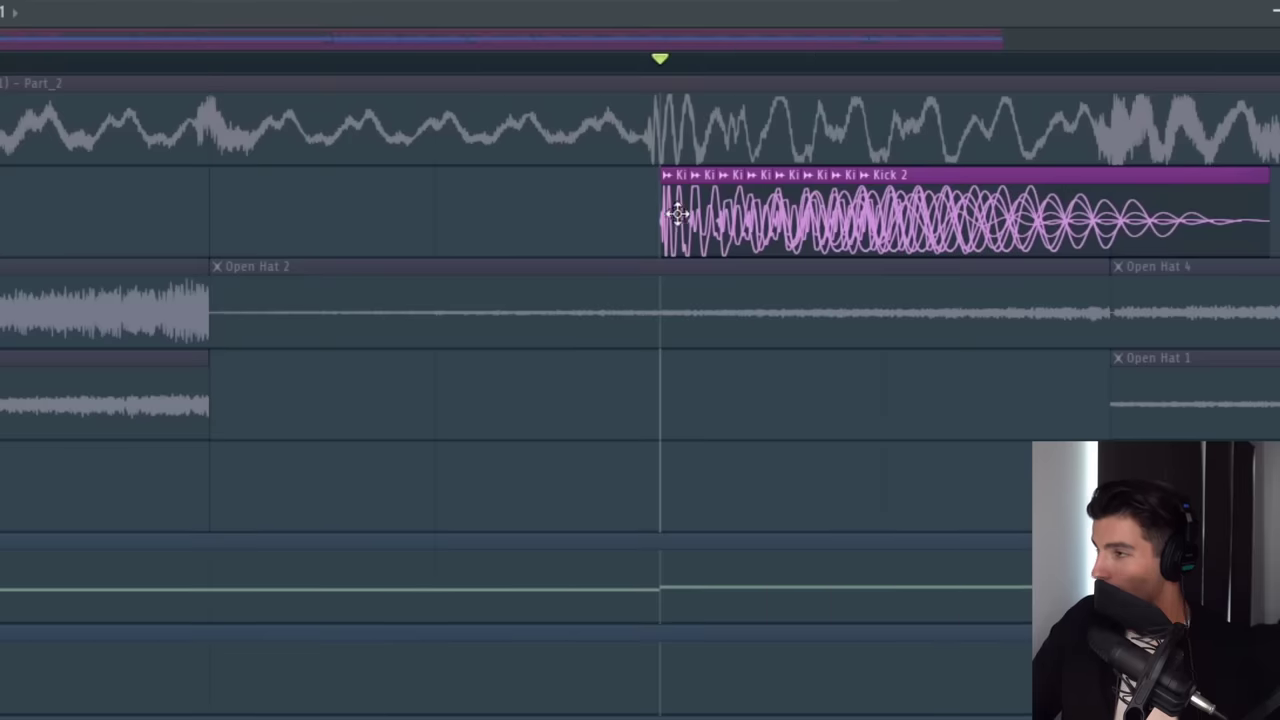
{"action": "left_click", "coordinate": [264, 210]}
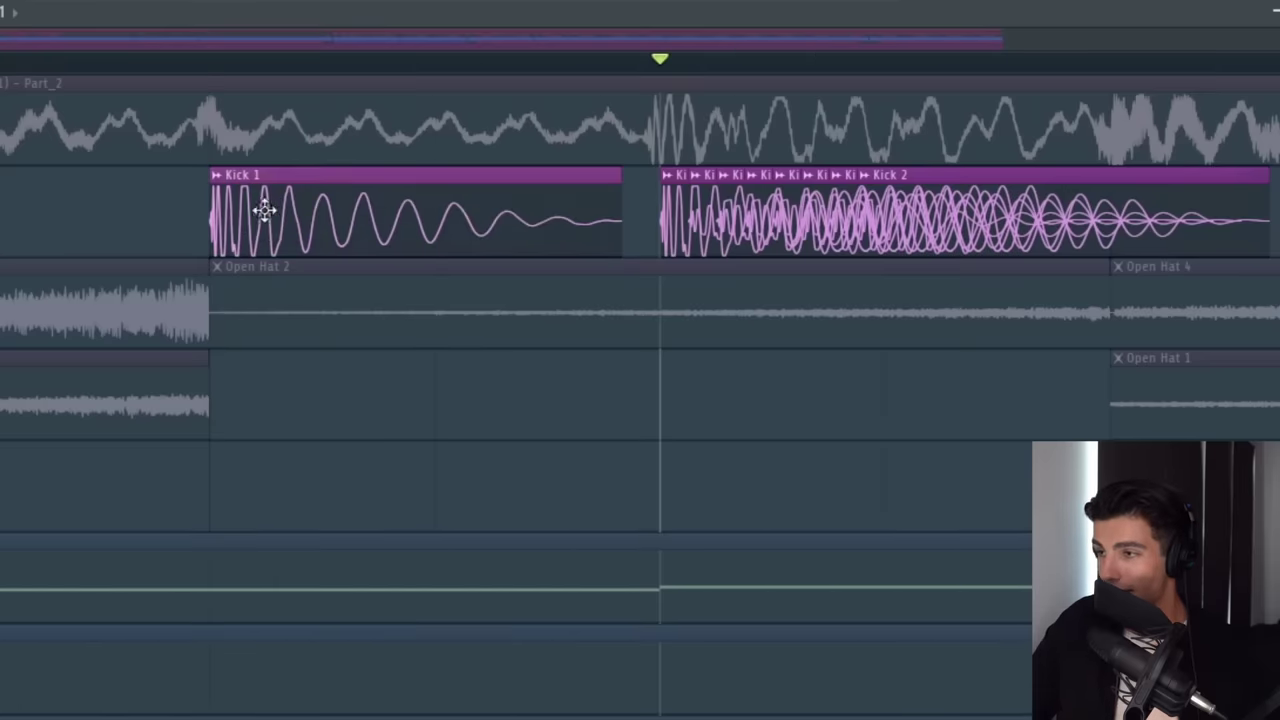
{"action": "left_click", "coordinate": [210, 175]}
{"action": "left_click", "coordinate": [290, 351]}
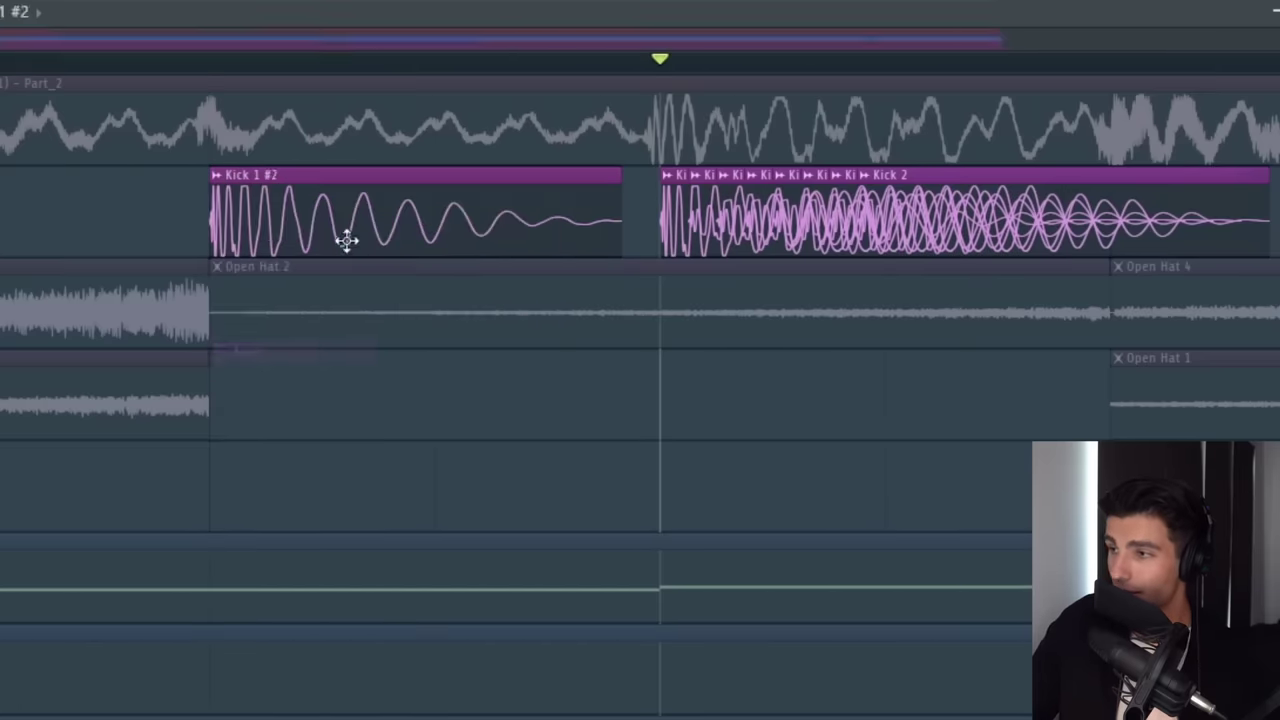
{"action": "double_click", "coordinate": [260, 221]}
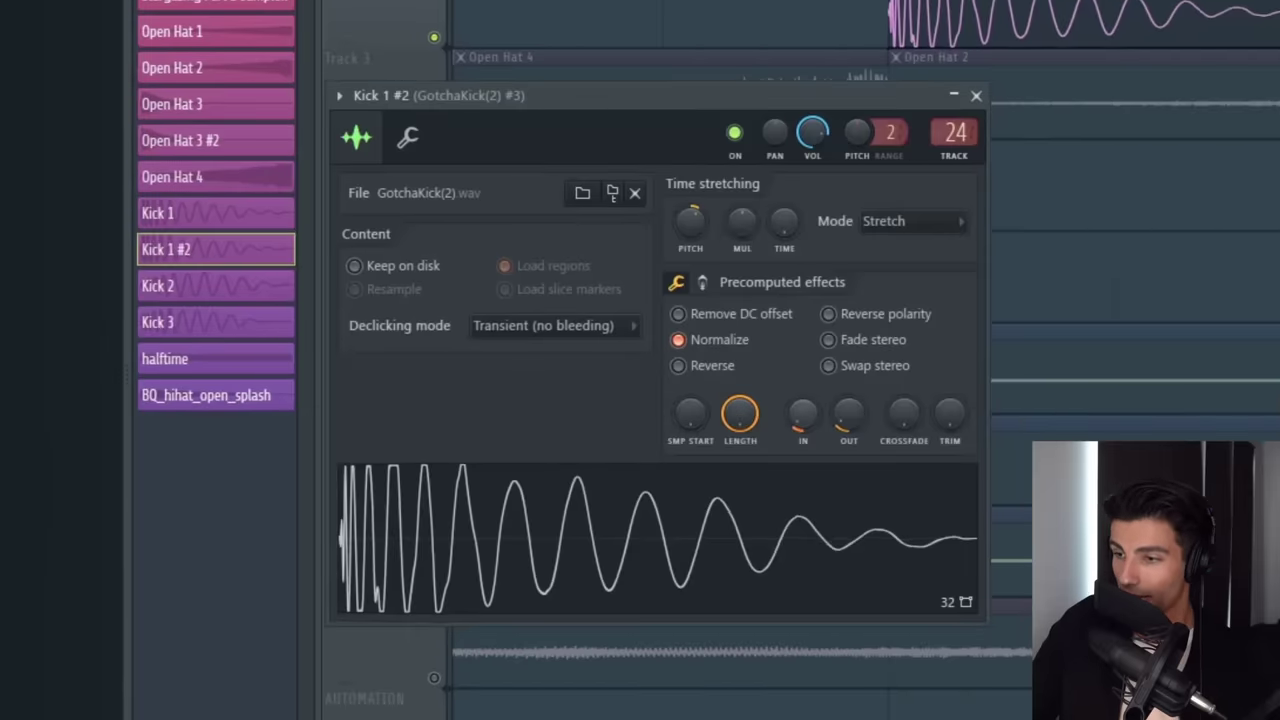
Play the Part 2 arrangement to hear the new kick
{"action": "scroll", "coordinate": [689, 534], "scroll_direction": "up", "scroll_amount": 3}
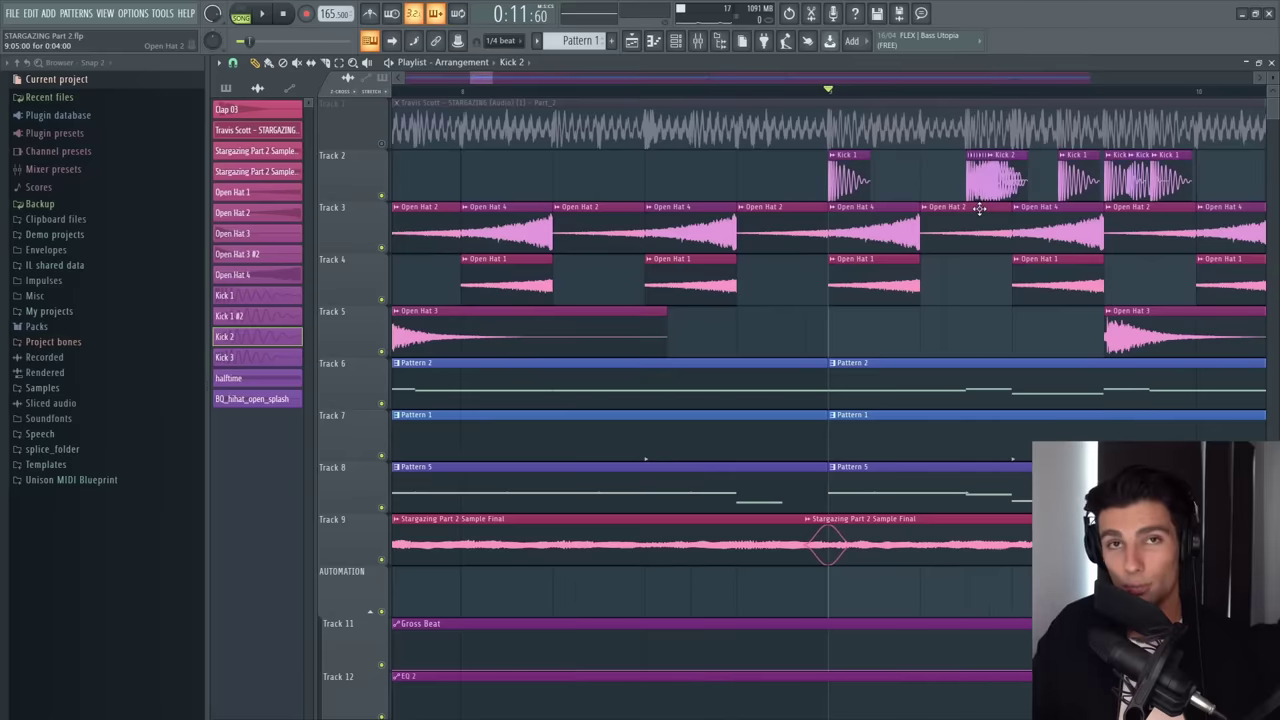
{"action": "key", "text": "space"}
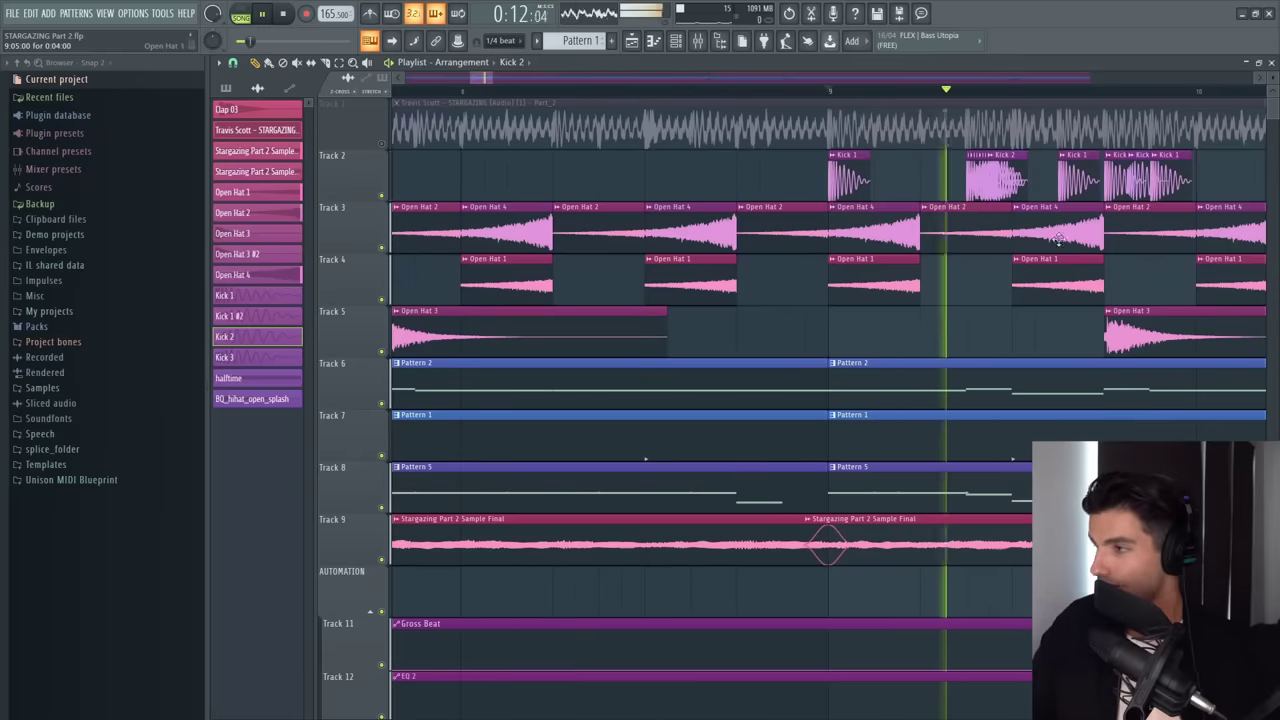
{"action": "scroll", "coordinate": [1060, 277], "scroll_direction": "down", "scroll_amount": 4}
{"action": "scroll", "coordinate": [1060, 277], "scroll_direction": "down", "scroll_amount": 4}
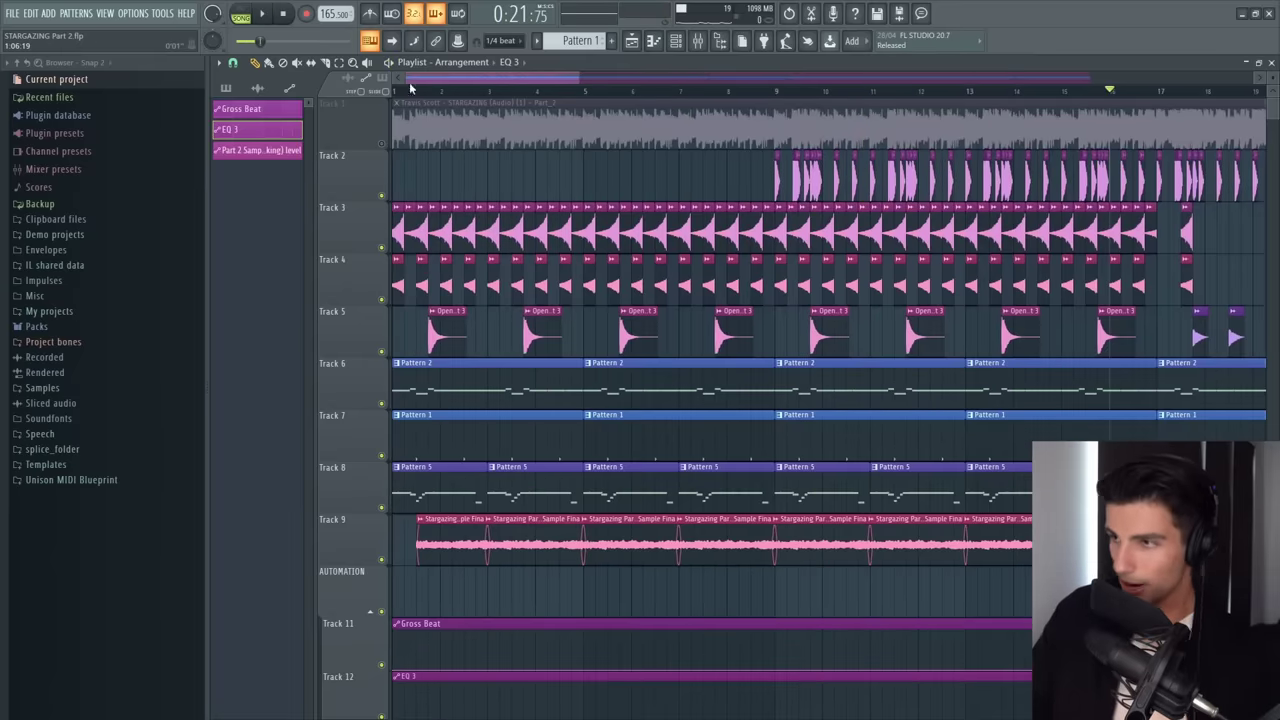
{"action": "scroll", "coordinate": [750, 335], "scroll_direction": "up", "scroll_amount": 4}
{"action": "scroll", "coordinate": [750, 335], "scroll_direction": "down", "scroll_amount": 3}
{"action": "scroll", "coordinate": [750, 335], "scroll_direction": "down", "scroll_amount": 1}
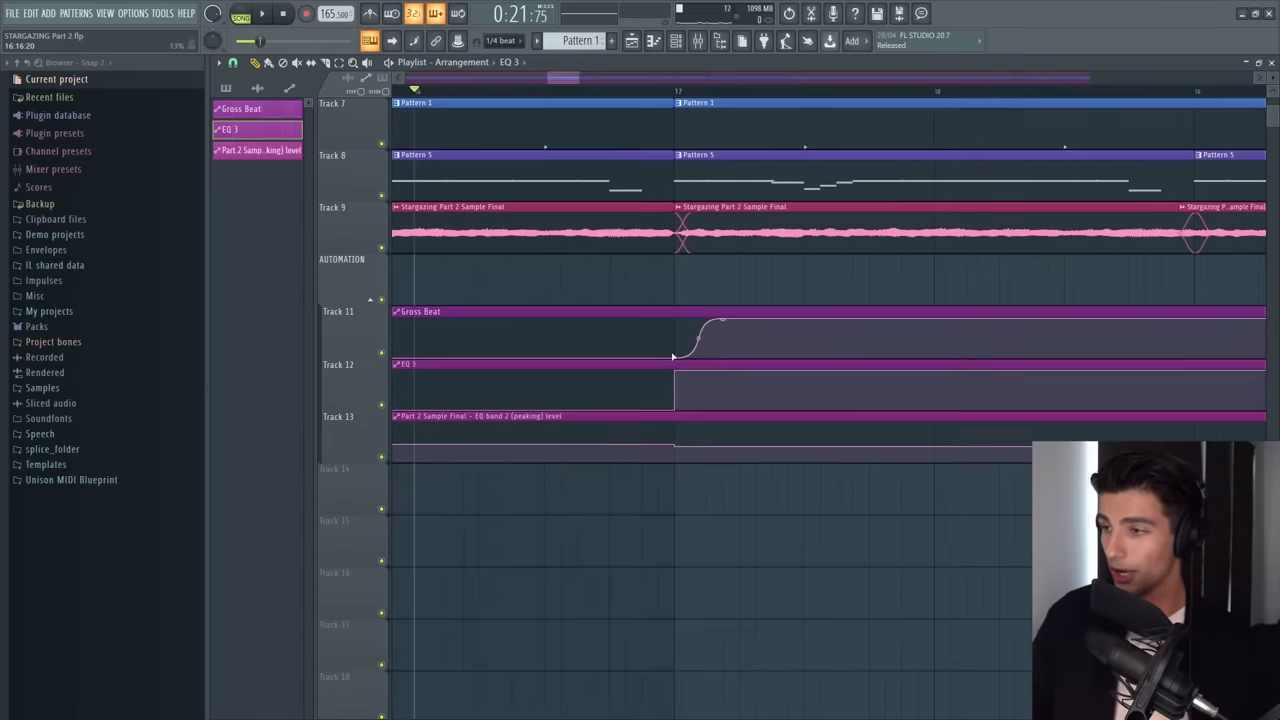
{"action": "key", "text": "space"}
{"action": "key", "text": "F9"}
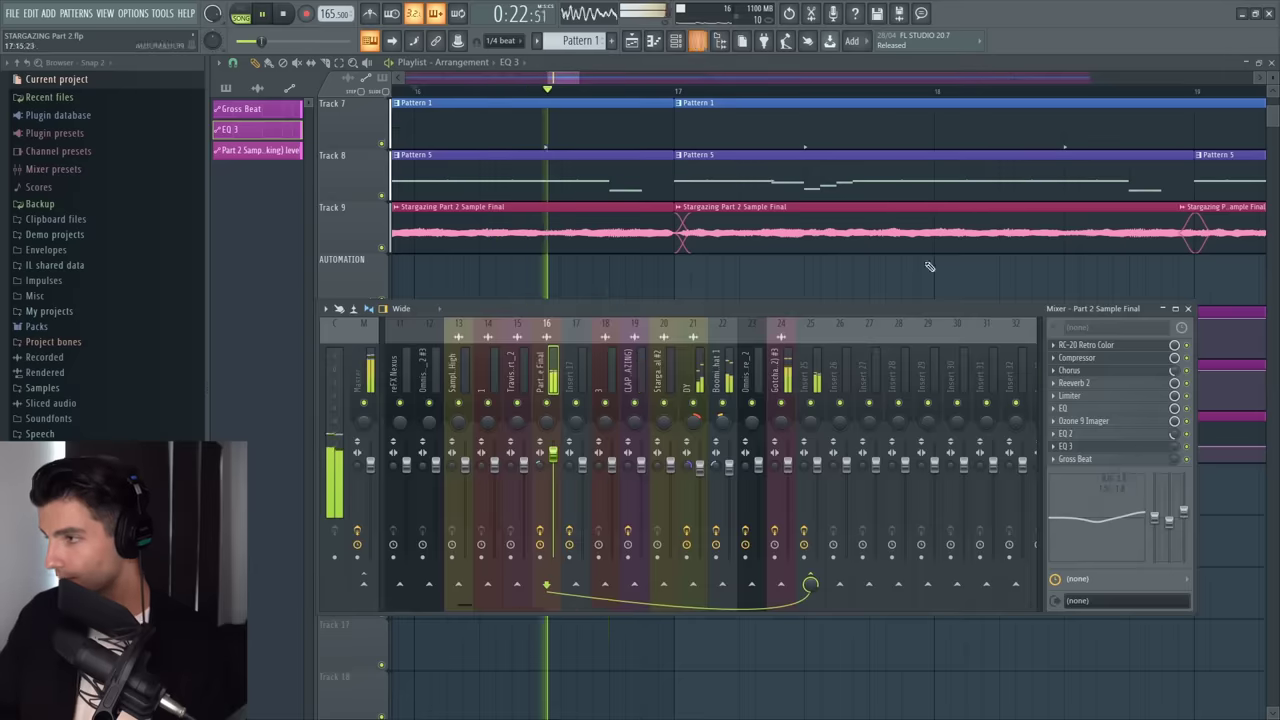
{"action": "left_click", "coordinate": [1103, 447]}
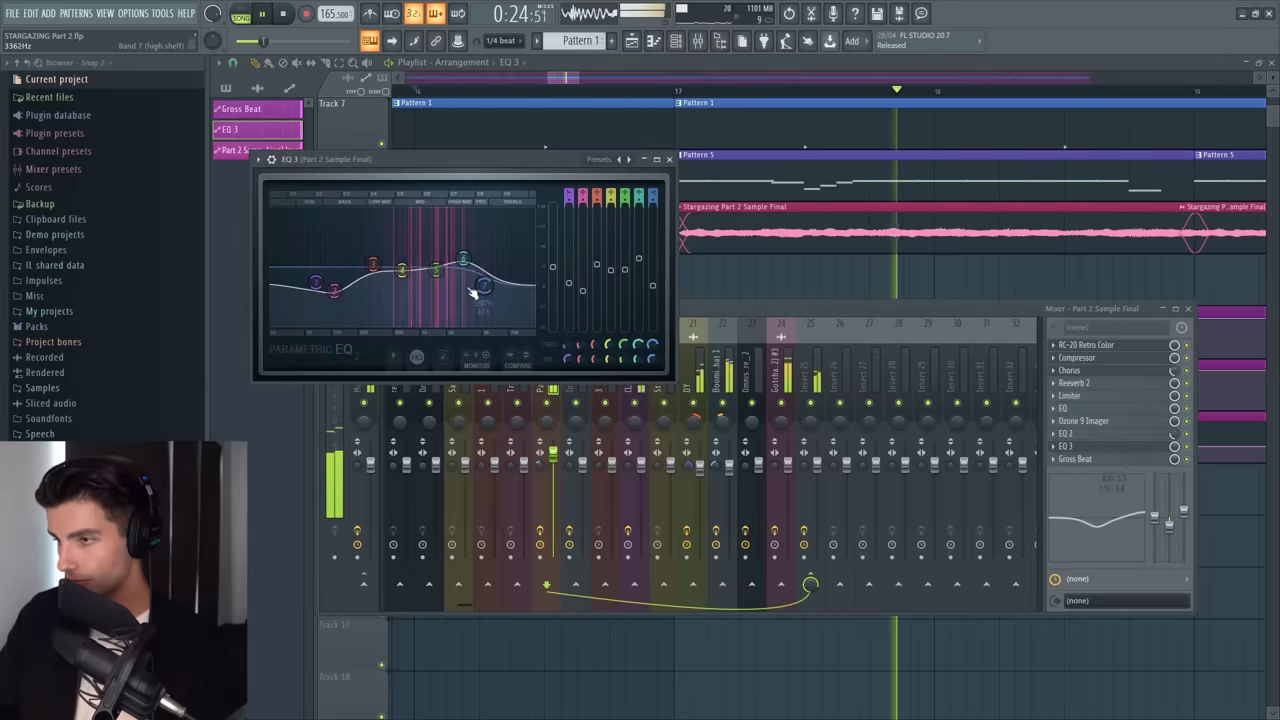
{"action": "key", "text": "F12"}
{"action": "scroll", "coordinate": [1240, 585], "scroll_direction": "down", "scroll_amount": 3}
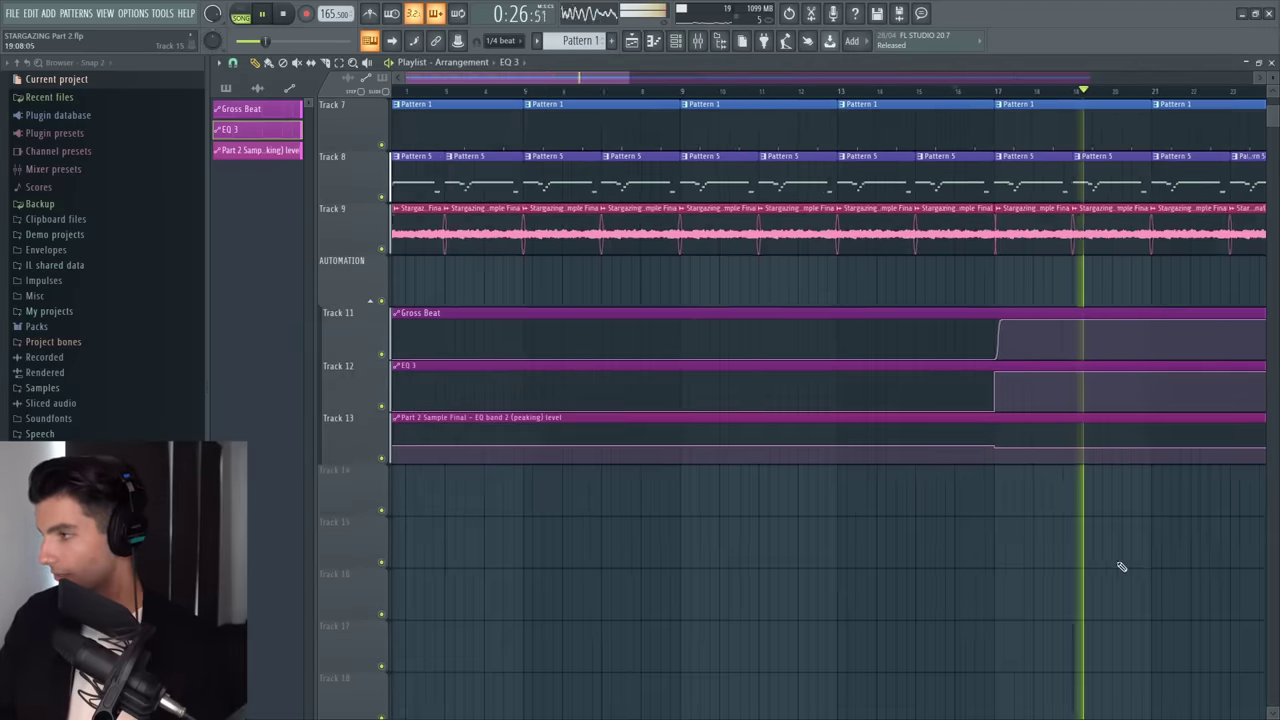
{"action": "scroll", "coordinate": [1112, 568], "scroll_direction": "up", "scroll_amount": 5}
{"action": "key", "text": "space"}
{"action": "scroll", "coordinate": [1044, 500], "scroll_direction": "down", "scroll_amount": 2}
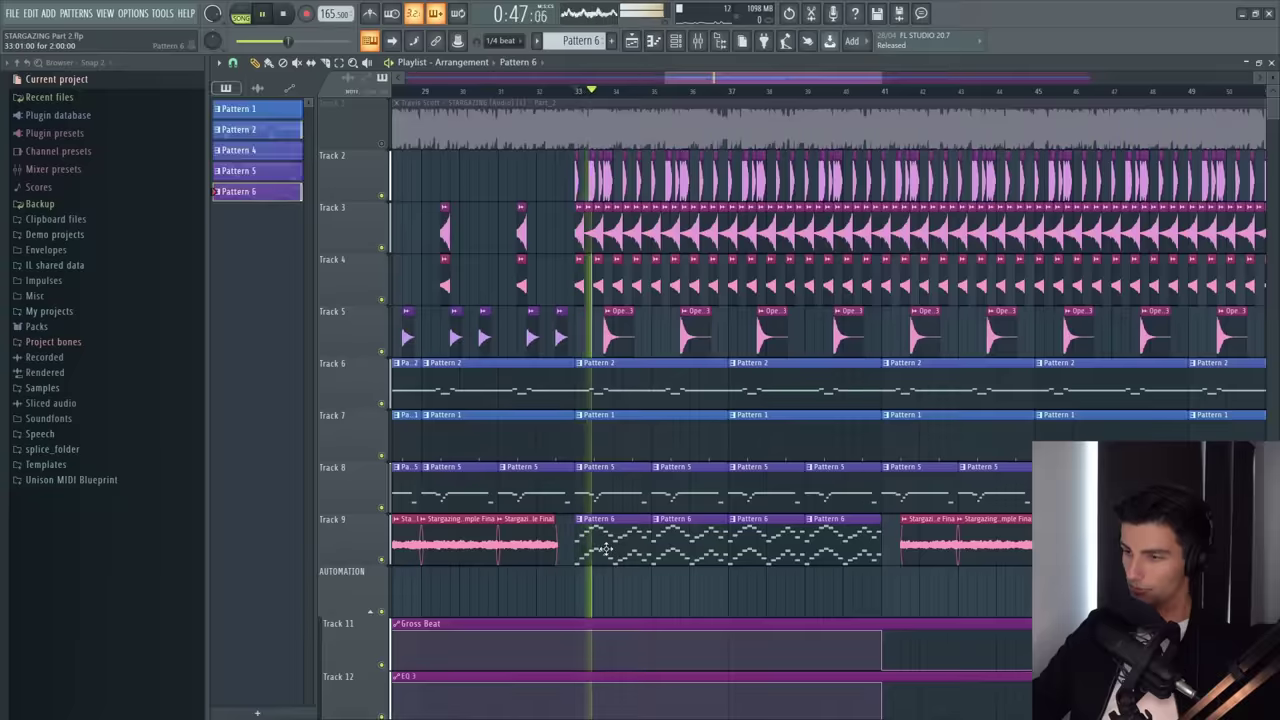
Open Pattern 6 in the piano roll, play it, and try the Repro-5 Bellina preset
{"action": "double_click", "coordinate": [605, 548]}
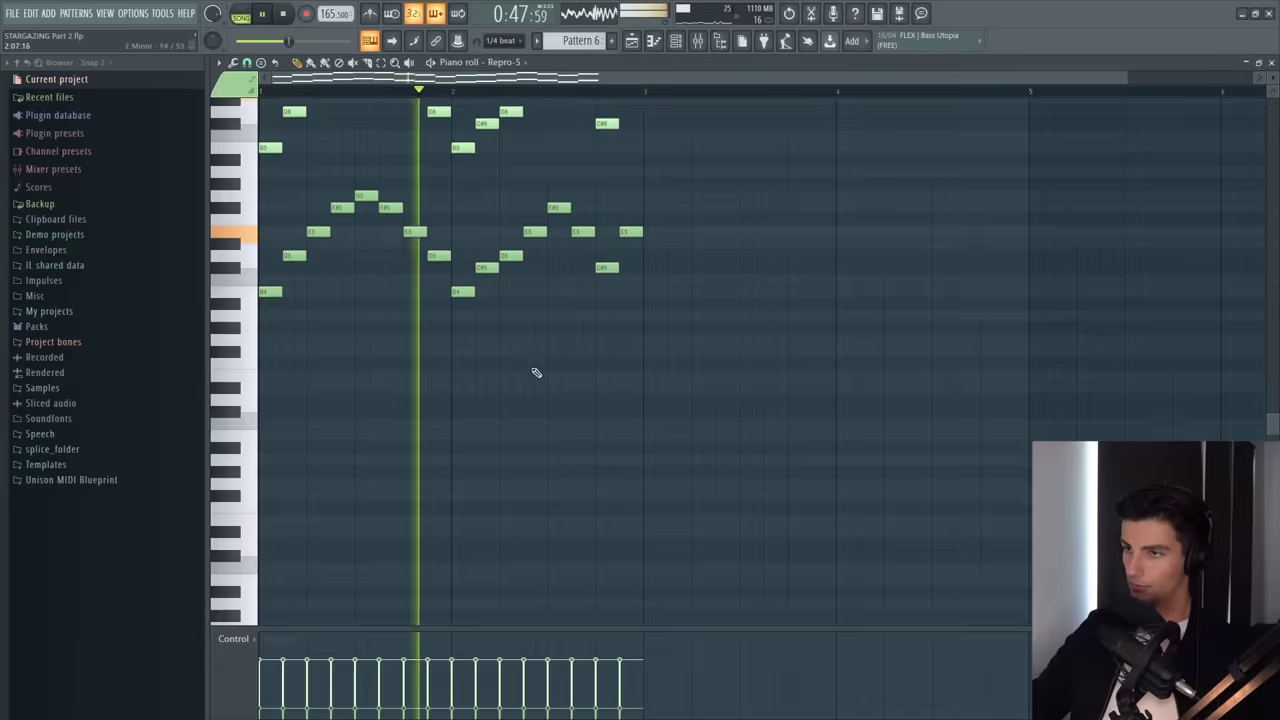
{"action": "key", "text": "l"}
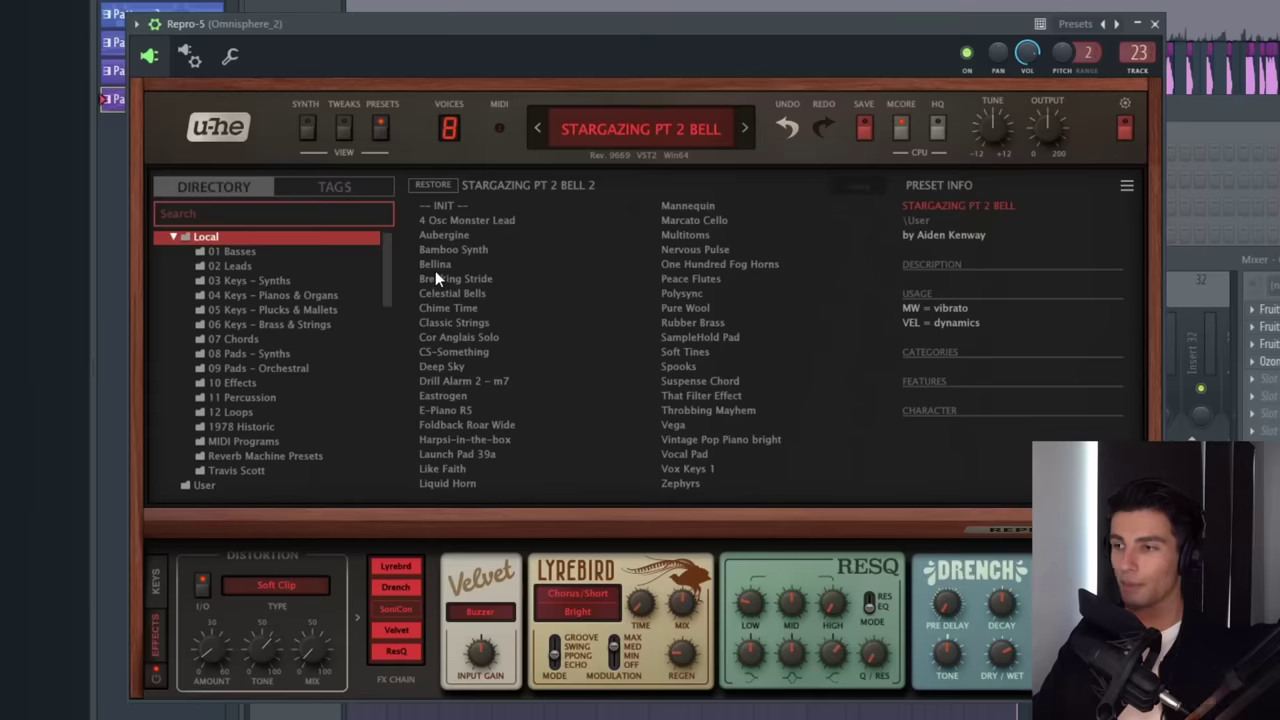
{"action": "left_click", "coordinate": [435, 265]}
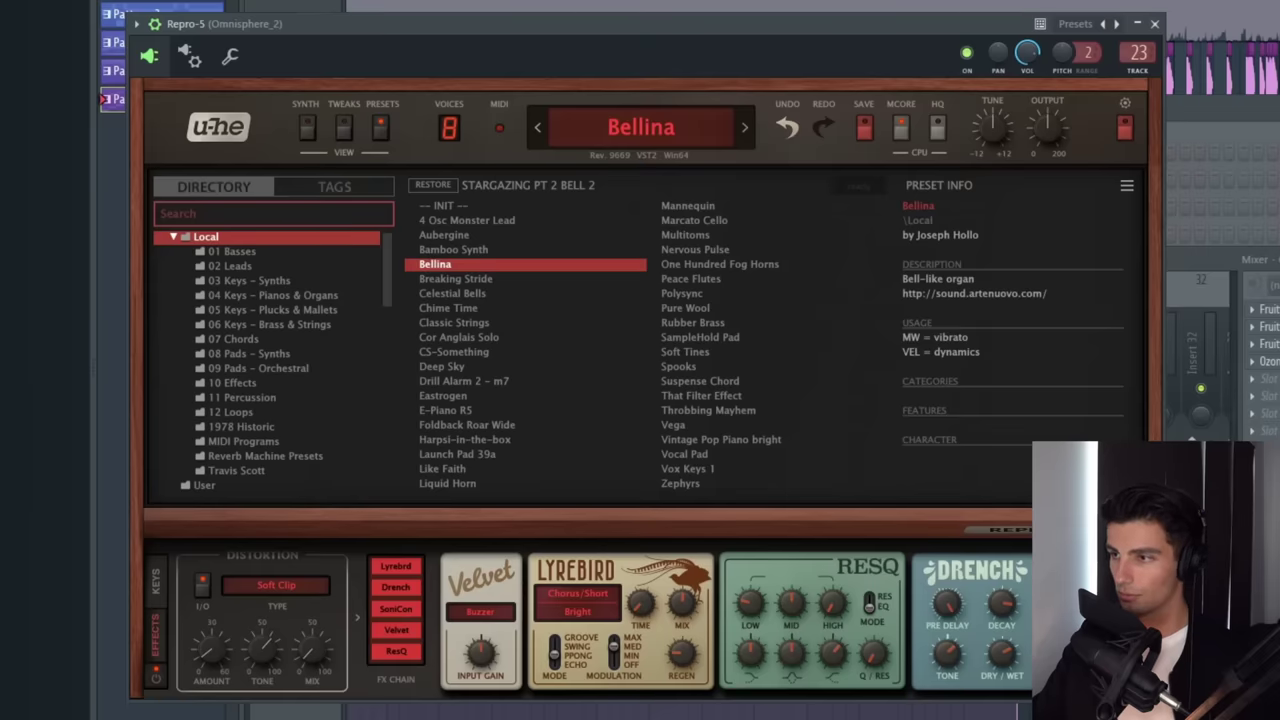
Return to the Repro-5 synth controls and open the bell insert's Chorus and Parametric EQ 2
{"action": "left_click", "coordinate": [307, 127]}
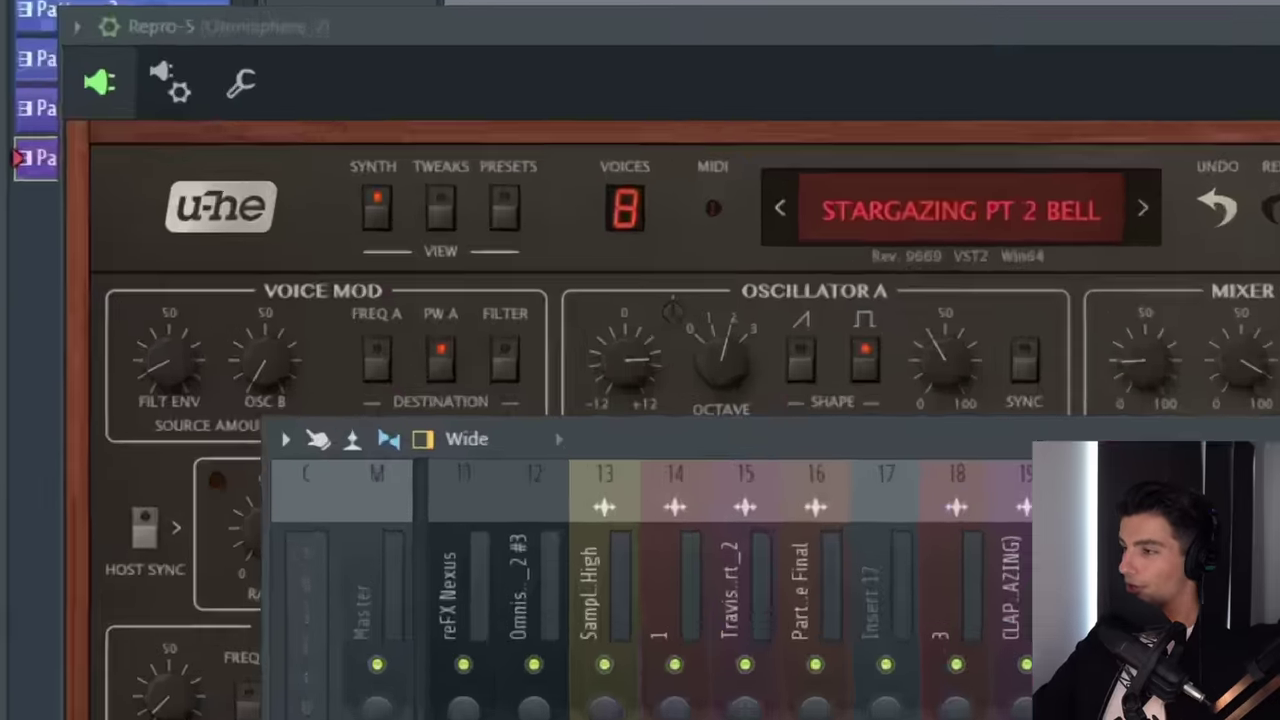
{"action": "left_click", "coordinate": [1080, 345]}
{"action": "left_click", "coordinate": [1092, 357]}
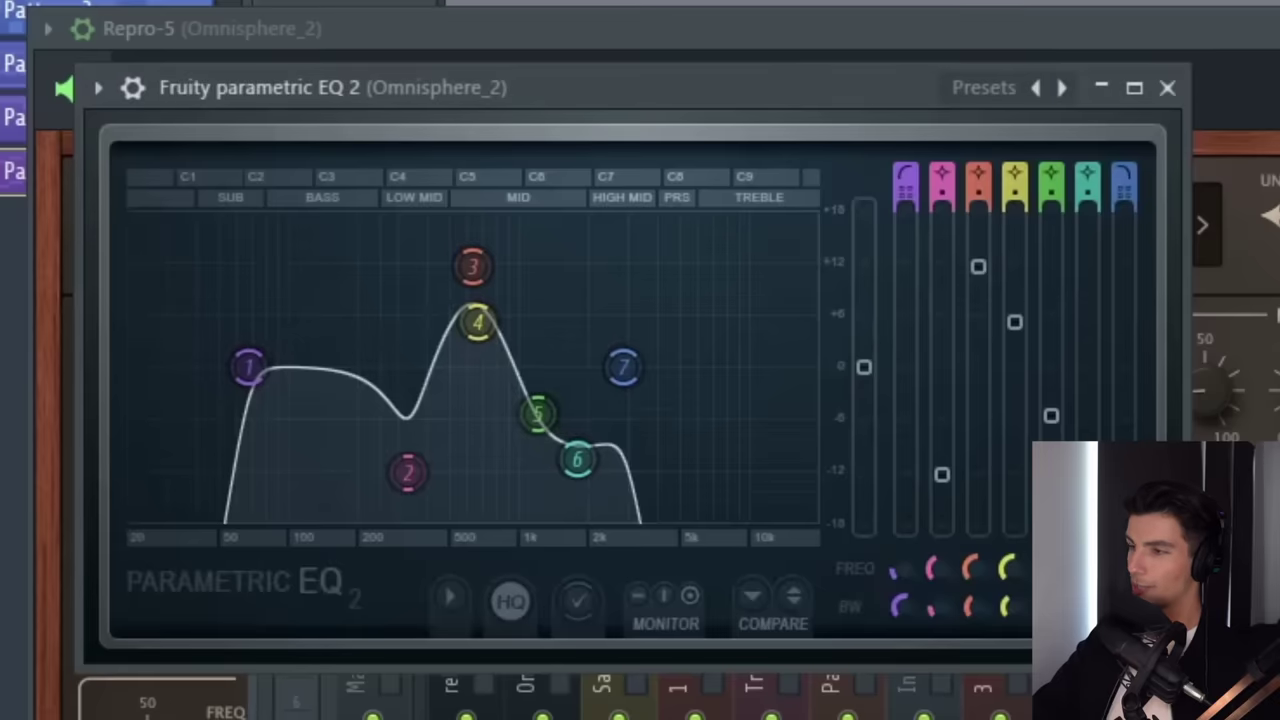